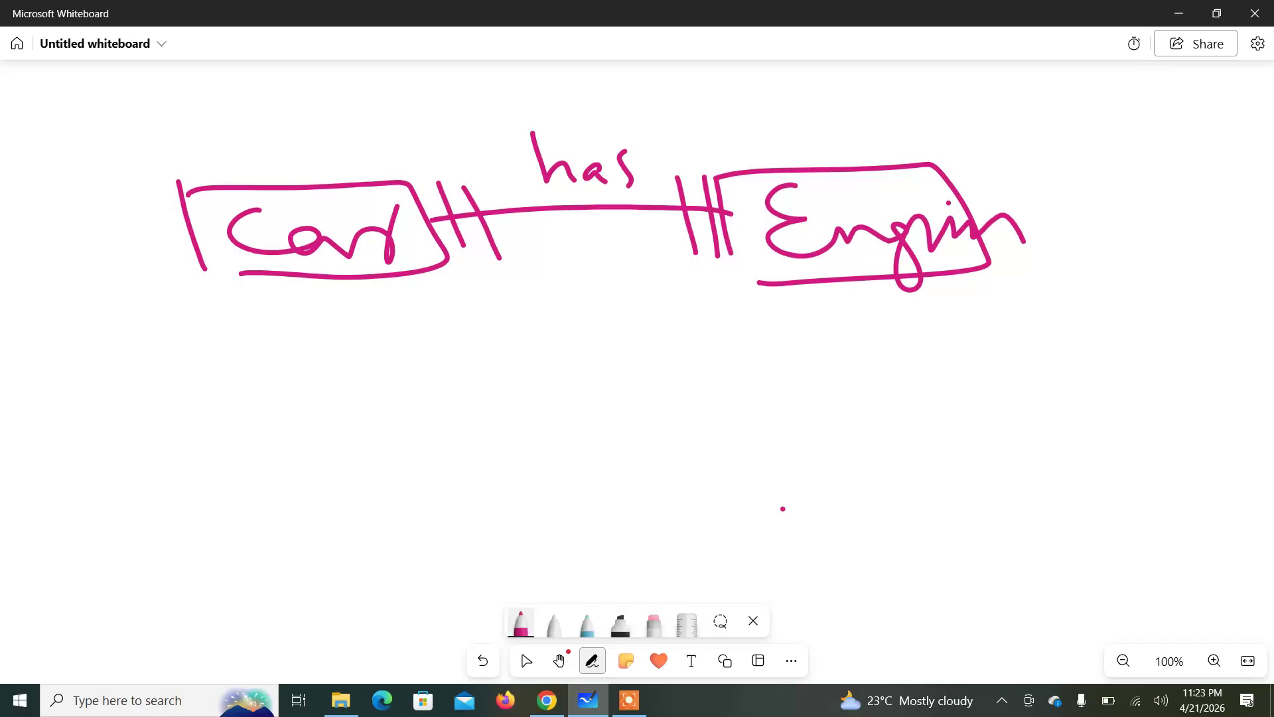
Handwrite the attributes Car id, Car name, Make and Model in a column below the Car entity.
mouse_move(257, 307)
mouse_down()
mouse_move(211, 328)
mouse_move(322, 355)
mouse_move(343, 323)
mouse_up()
mouse_move(360, 335)
mouse_down()
mouse_move(395, 355)
mouse_move(416, 330)
mouse_up()
click(357, 317)
drag(412, 298, 439, 363)
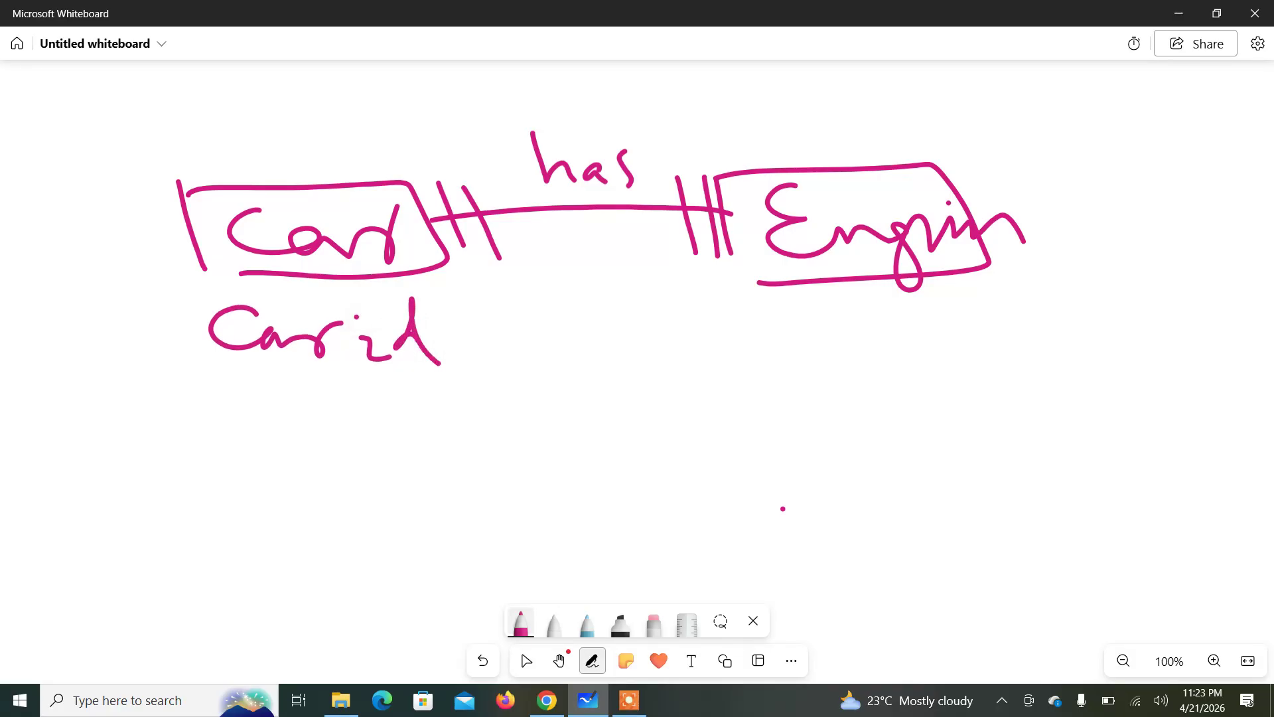
drag(244, 382, 247, 418)
mouse_move(274, 404)
mouse_down()
mouse_move(277, 416)
mouse_move(320, 414)
mouse_move(343, 398)
mouse_up()
mouse_move(373, 415)
mouse_down()
mouse_move(406, 406)
mouse_move(449, 425)
mouse_move(497, 412)
mouse_move(570, 439)
mouse_up()
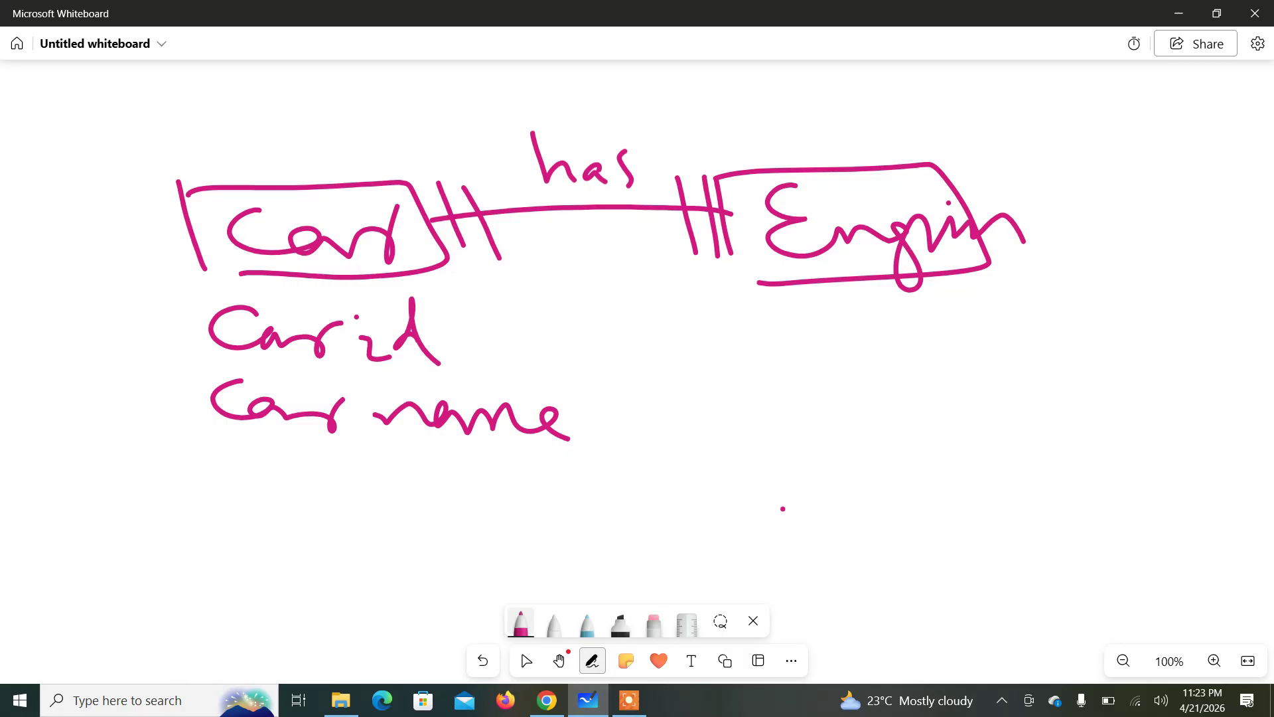
mouse_move(246, 462)
mouse_down()
mouse_move(250, 502)
mouse_move(388, 516)
mouse_move(401, 459)
mouse_up()
mouse_move(415, 486)
mouse_down()
mouse_move(452, 458)
mouse_move(461, 508)
mouse_move(514, 506)
mouse_up()
mouse_move(263, 537)
mouse_down()
mouse_move(276, 590)
mouse_move(343, 589)
mouse_move(451, 558)
mouse_move(459, 526)
mouse_up()
drag(482, 525, 515, 578)
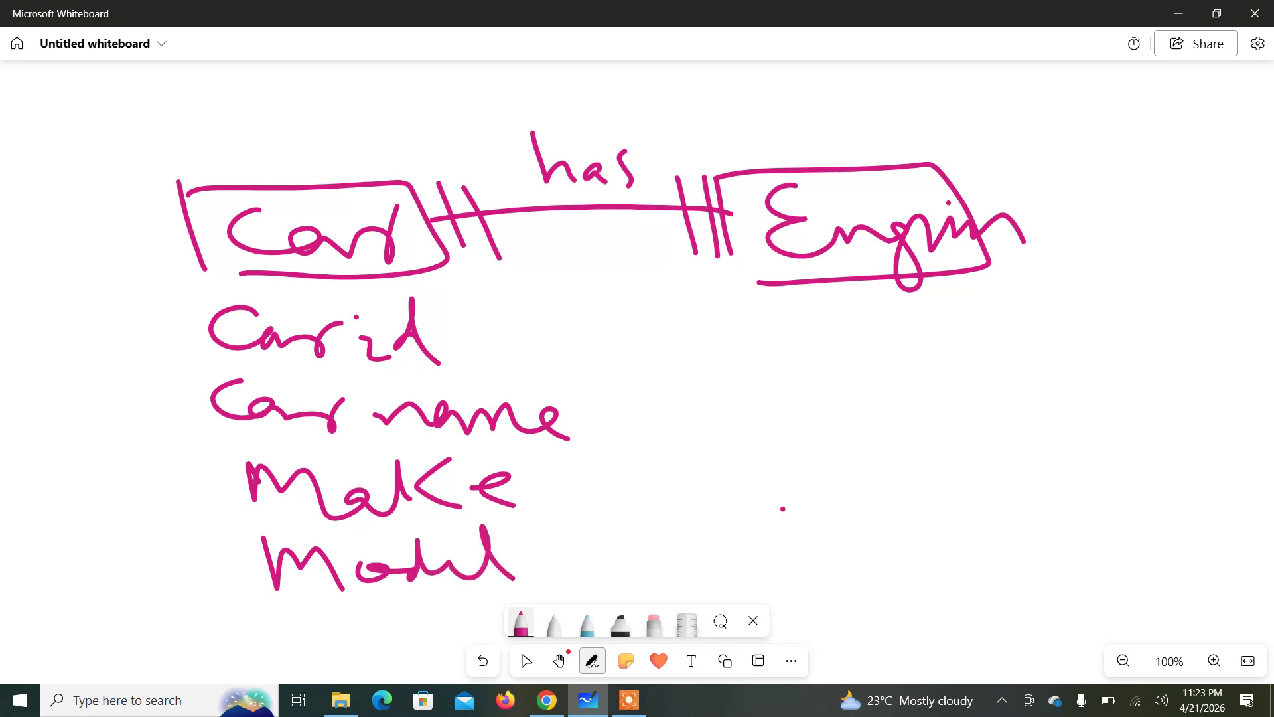
Mark the Car id attribute as primary key with a connecting line and a circled PK.
drag(442, 337, 505, 336)
mouse_move(519, 311)
mouse_down()
mouse_move(528, 356)
mouse_move(511, 338)
mouse_up()
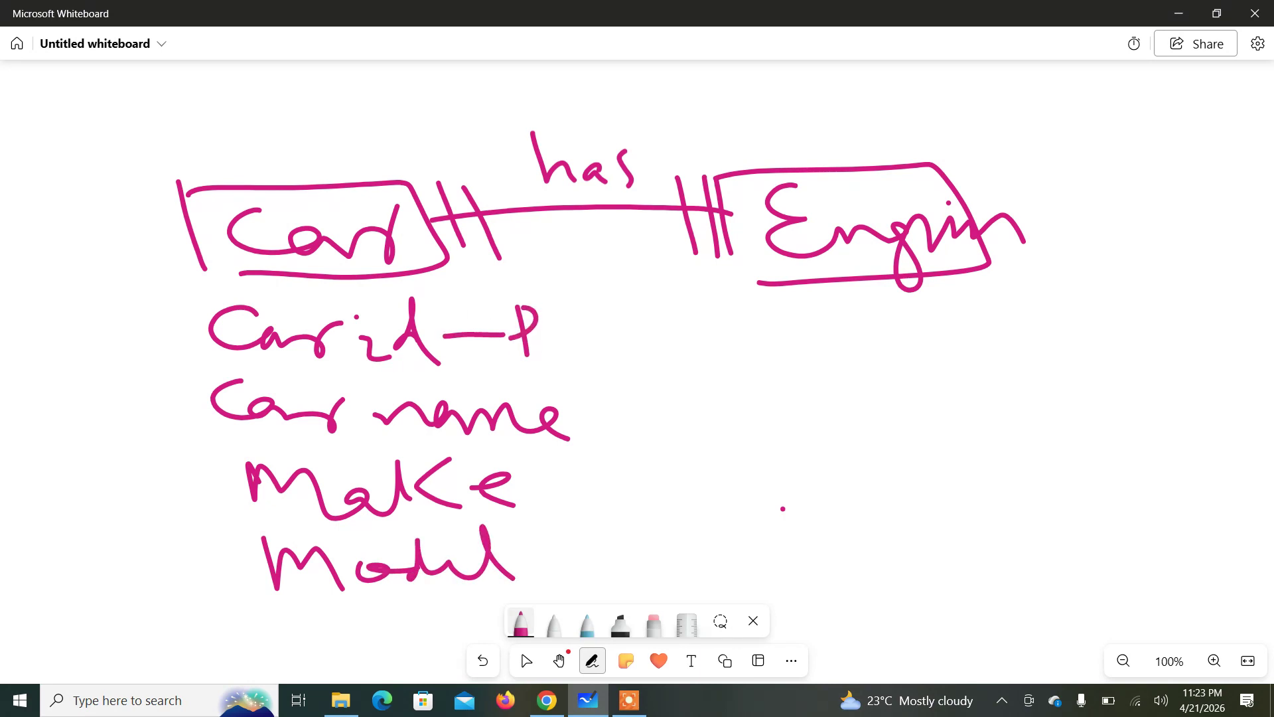
drag(558, 303, 556, 346)
mouse_move(559, 326)
mouse_down()
mouse_move(602, 303)
mouse_move(593, 363)
mouse_up()
mouse_move(602, 269)
mouse_down()
mouse_move(624, 345)
mouse_move(570, 272)
mouse_up()
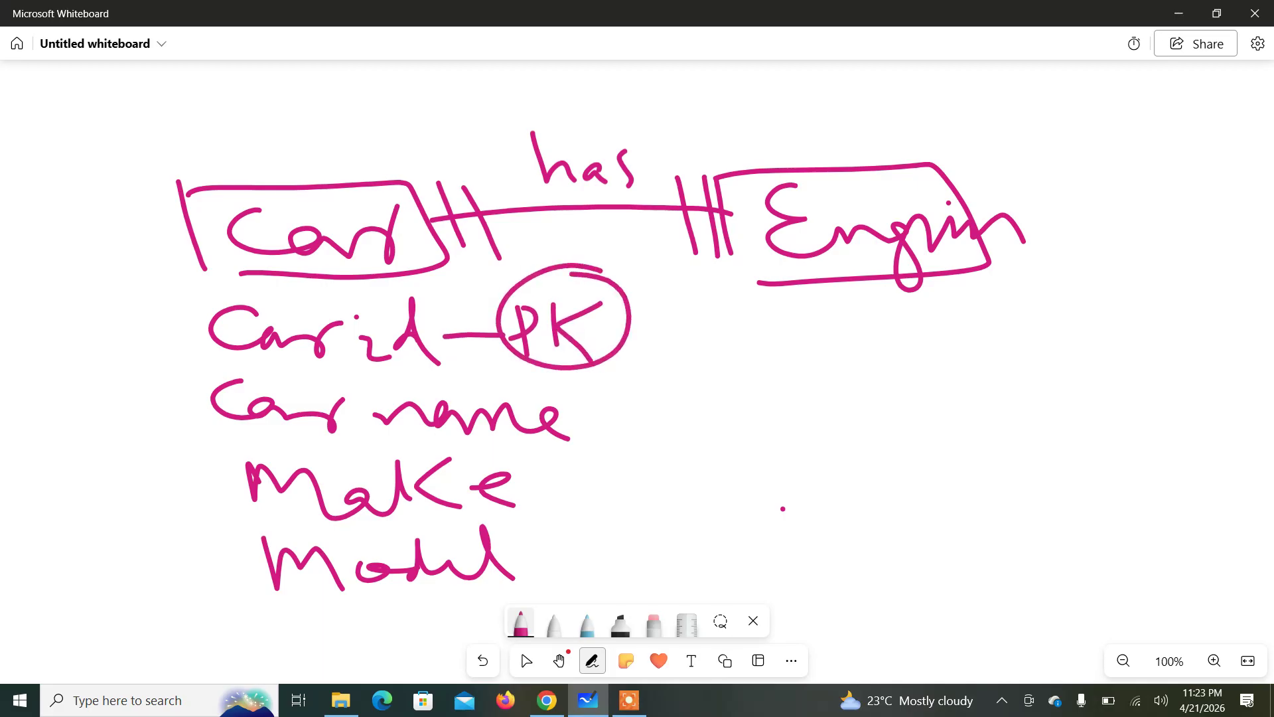
Handwrite the engine id and capacity attributes below the Engine entity.
mouse_move(939, 313)
mouse_down()
mouse_move(946, 361)
mouse_move(1029, 337)
mouse_move(1106, 364)
mouse_move(1165, 348)
mouse_up()
click(1069, 313)
click(1112, 308)
drag(1169, 278, 1198, 371)
mouse_move(971, 418)
mouse_down()
mouse_move(983, 458)
mouse_move(1062, 442)
mouse_move(1121, 458)
mouse_up()
click(1069, 431)
drag(1135, 408, 1138, 454)
mouse_move(1159, 438)
mouse_down()
mouse_move(1181, 493)
mouse_move(1158, 421)
mouse_up()
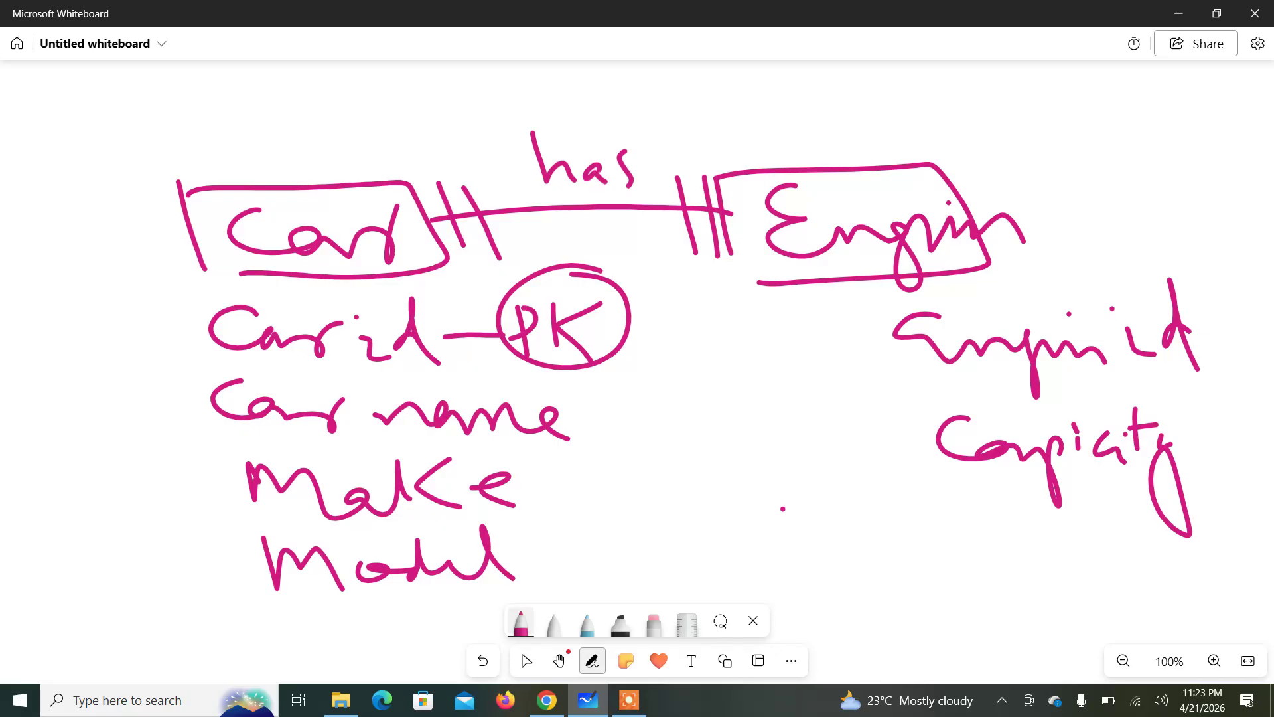
Mark the engine id attribute as primary key with a circled PK above it.
mouse_move(1189, 238)
mouse_down()
mouse_move(1195, 282)
mouse_move(1200, 263)
mouse_move(1223, 269)
mouse_up()
drag(1248, 232, 1254, 265)
drag(1237, 199, 1170, 285)
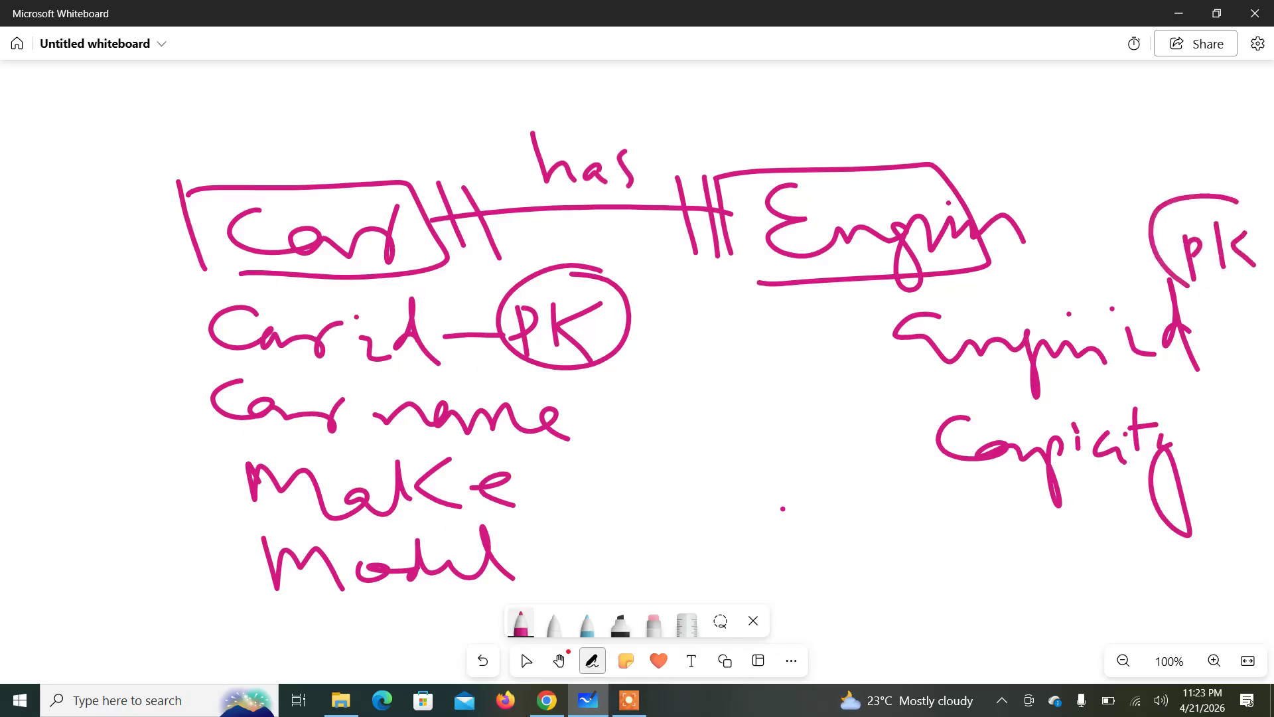
key(super+a)
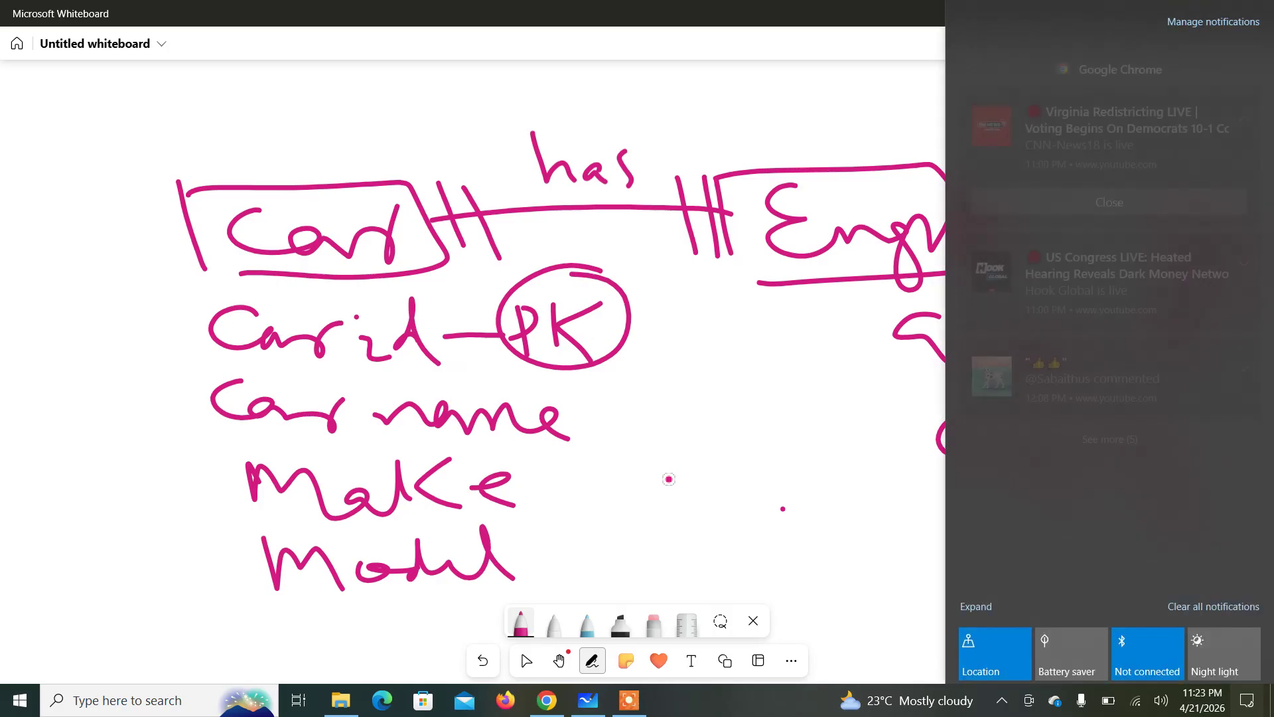
click(787, 429)
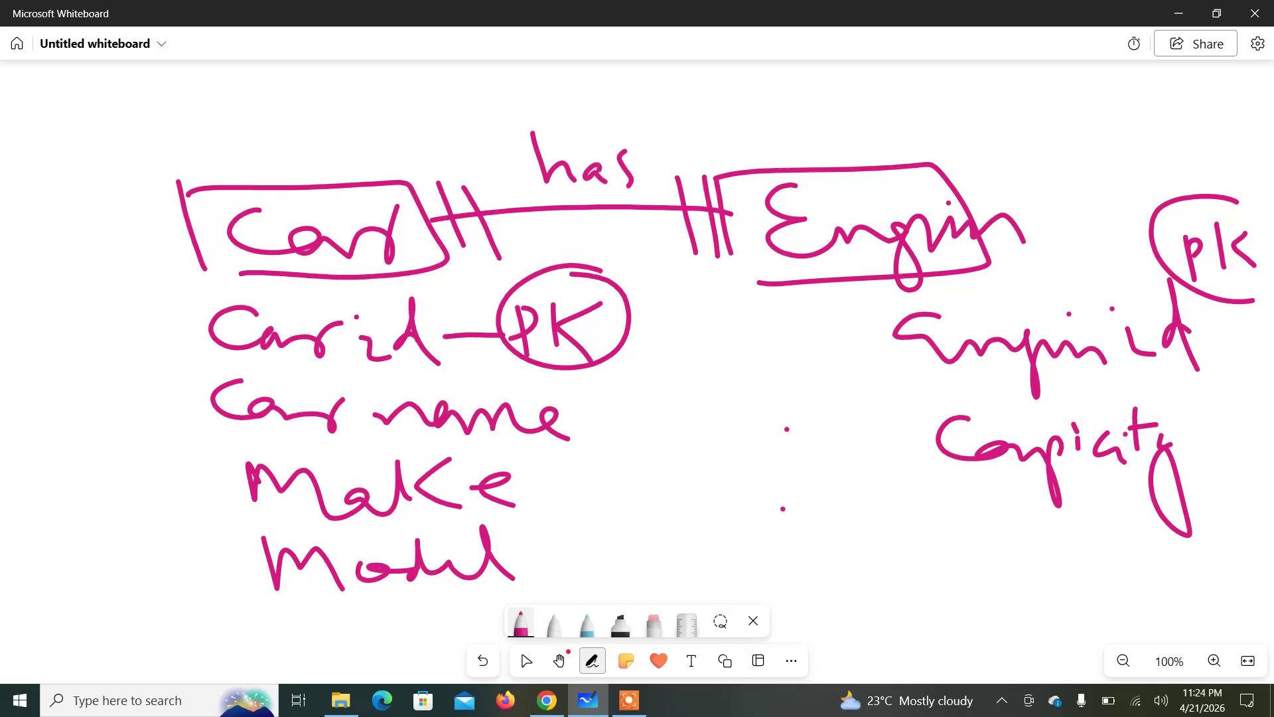
Handwrite Car id as a third Engine attribute and mark it with a circled foreign-key label.
mouse_move(950, 524)
mouse_down()
mouse_move(907, 555)
mouse_move(1005, 571)
mouse_move(1056, 556)
mouse_move(1102, 585)
mouse_move(1122, 572)
mouse_move(1123, 596)
mouse_up()
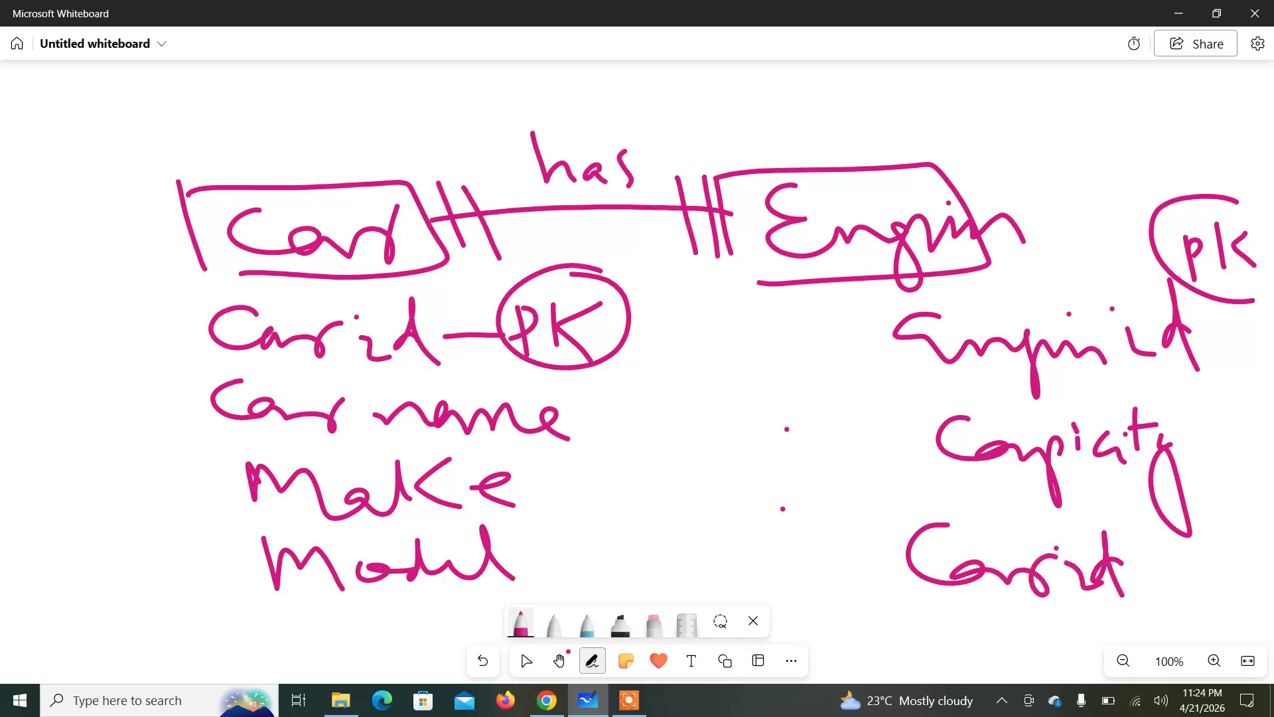
mouse_move(1162, 555)
mouse_down()
mouse_move(1156, 610)
mouse_move(1180, 556)
mouse_up()
drag(1150, 601, 1195, 596)
mouse_move(1215, 551)
mouse_down()
mouse_move(1194, 575)
mouse_move(1231, 604)
mouse_up()
mouse_move(1227, 540)
mouse_down()
mouse_move(1133, 606)
mouse_move(1209, 533)
mouse_up()
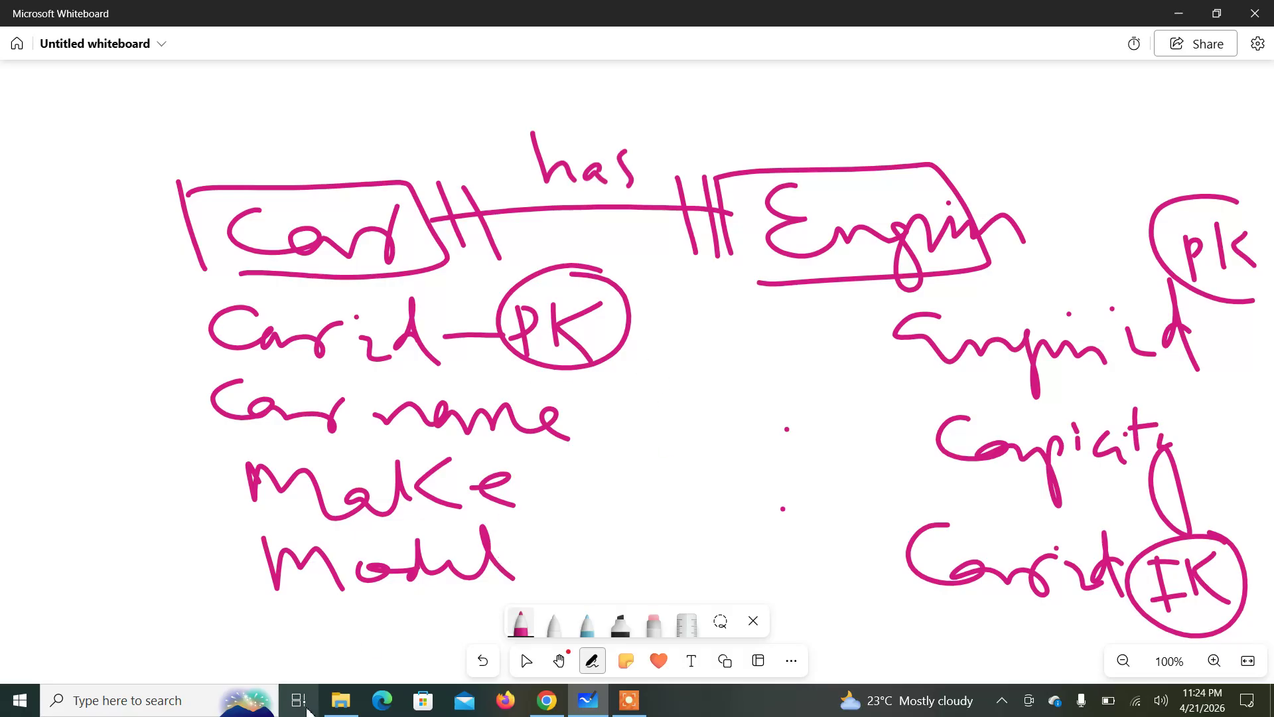
Switch to Microsoft Access and open the recent BTM database.
click(15, 711)
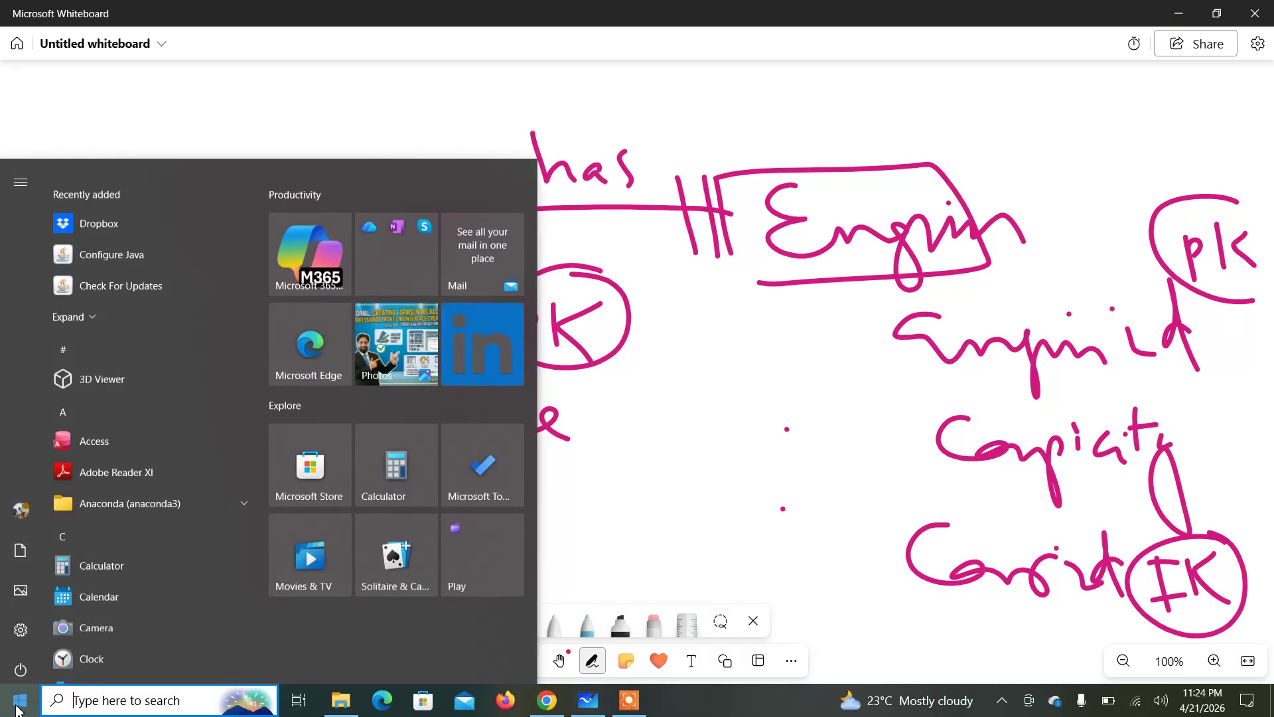
text(acc)
key(Return)
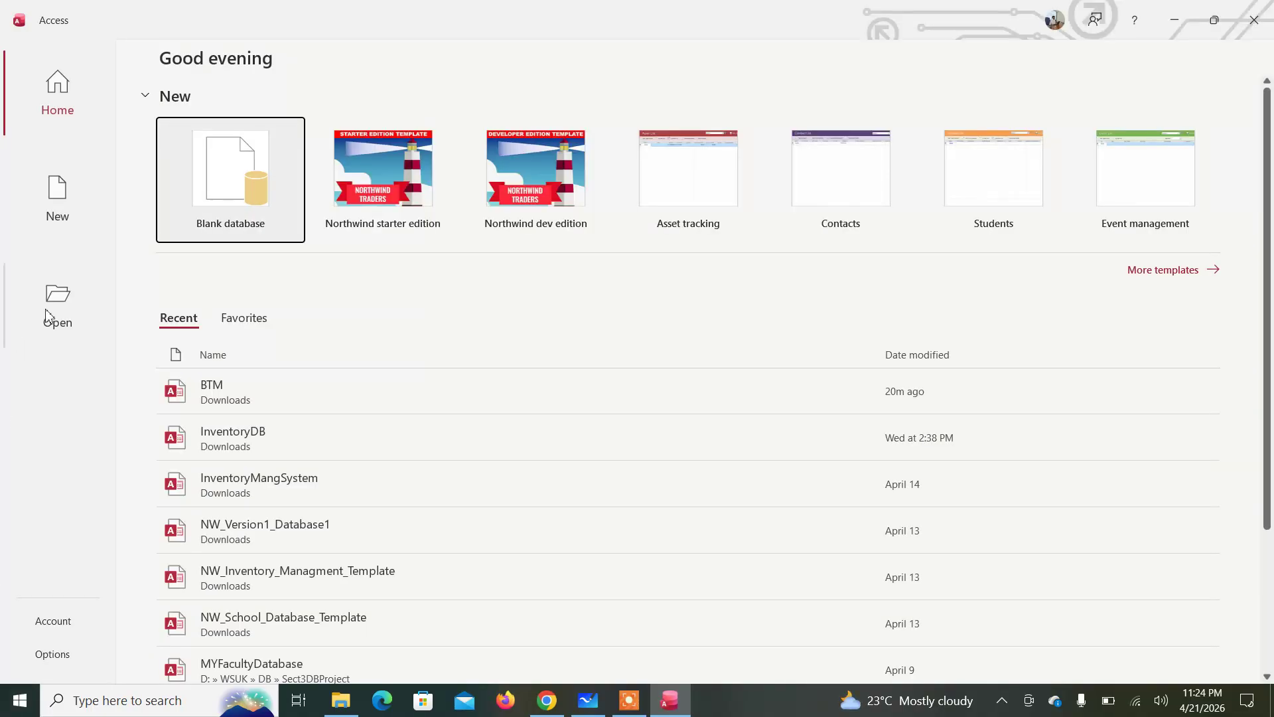
click(219, 405)
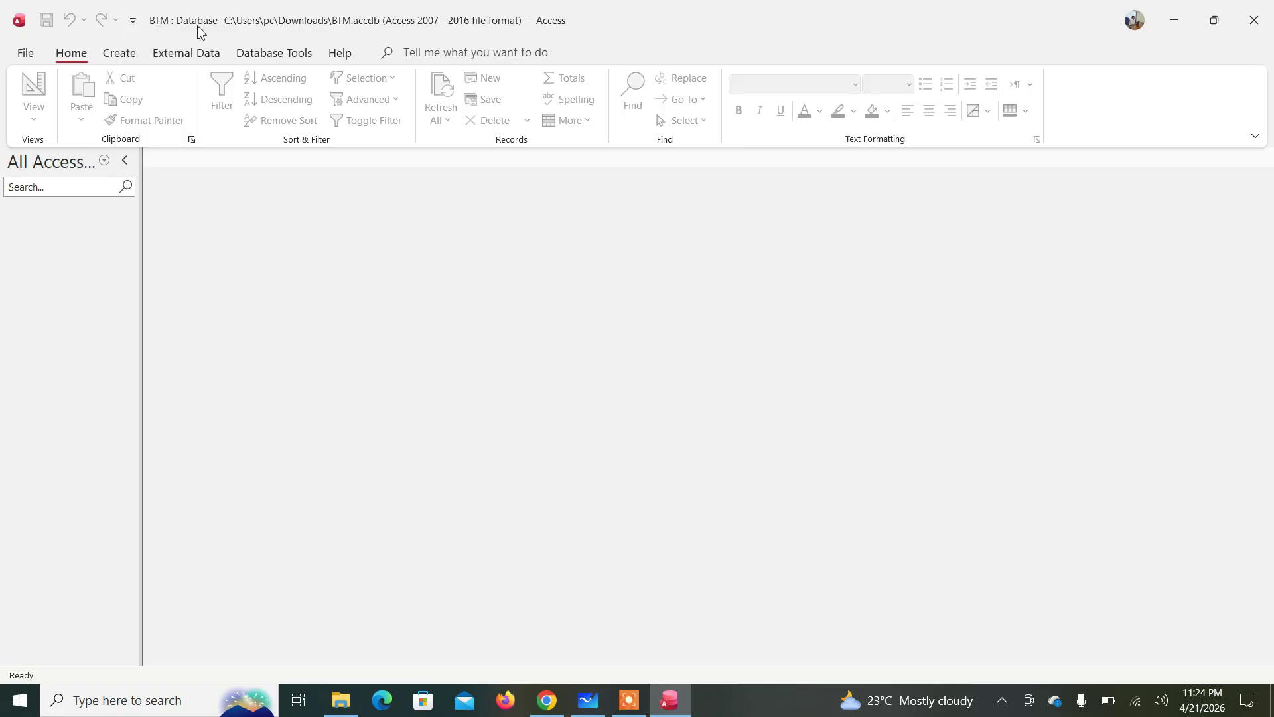
Create a new table in Design view with a first field CarID of data type Number.
click(126, 58)
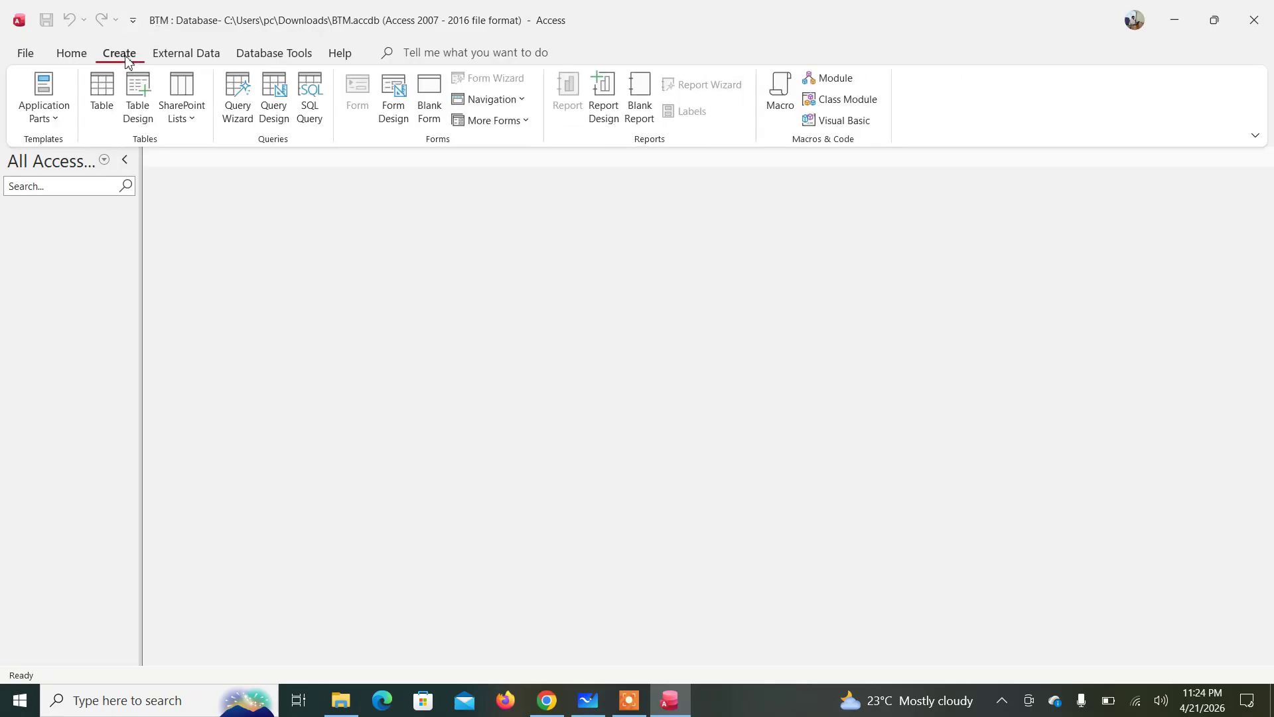
click(151, 106)
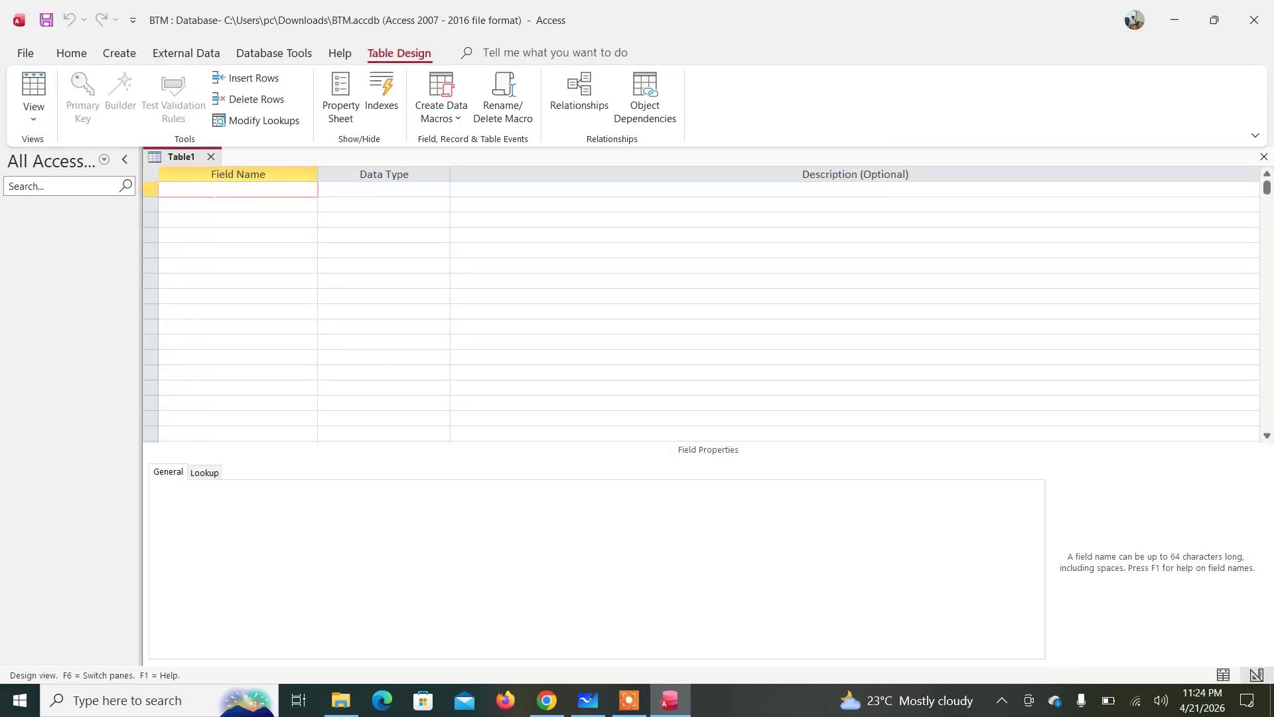
text(Card)
key(BackSpace)
text(ID)
key(Tab)
text(n)
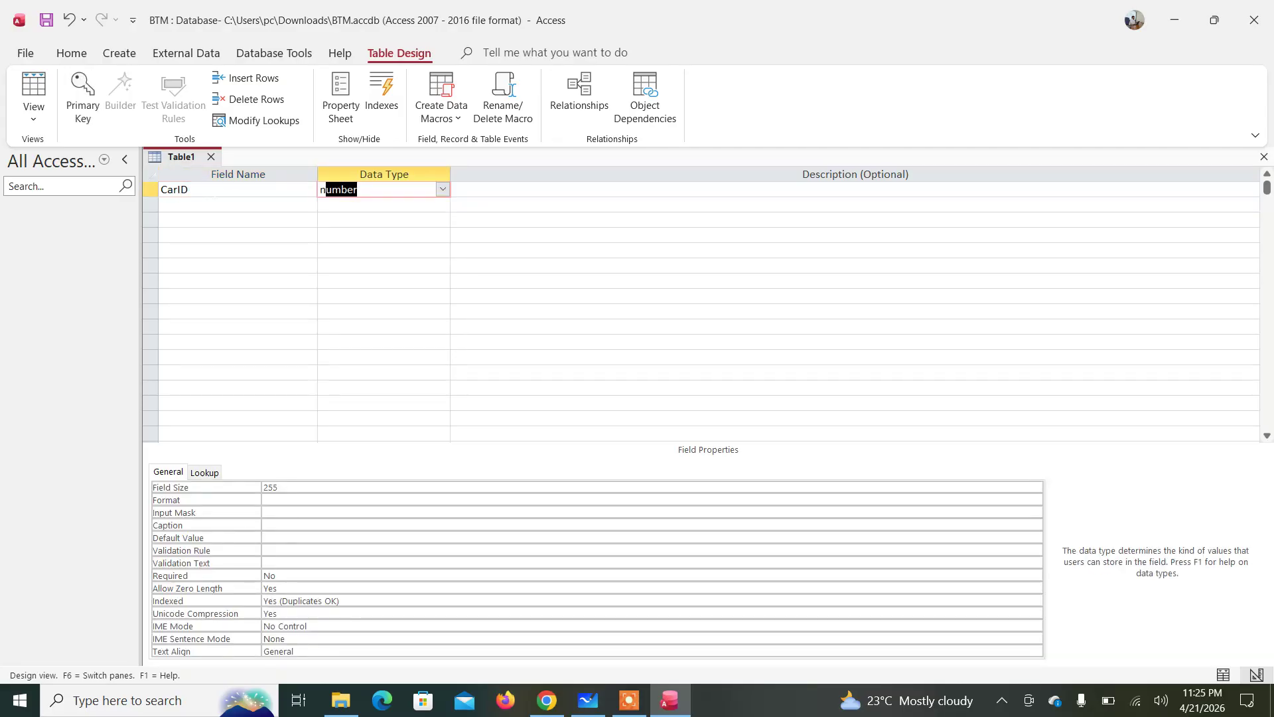
key(Down)
key(Left)
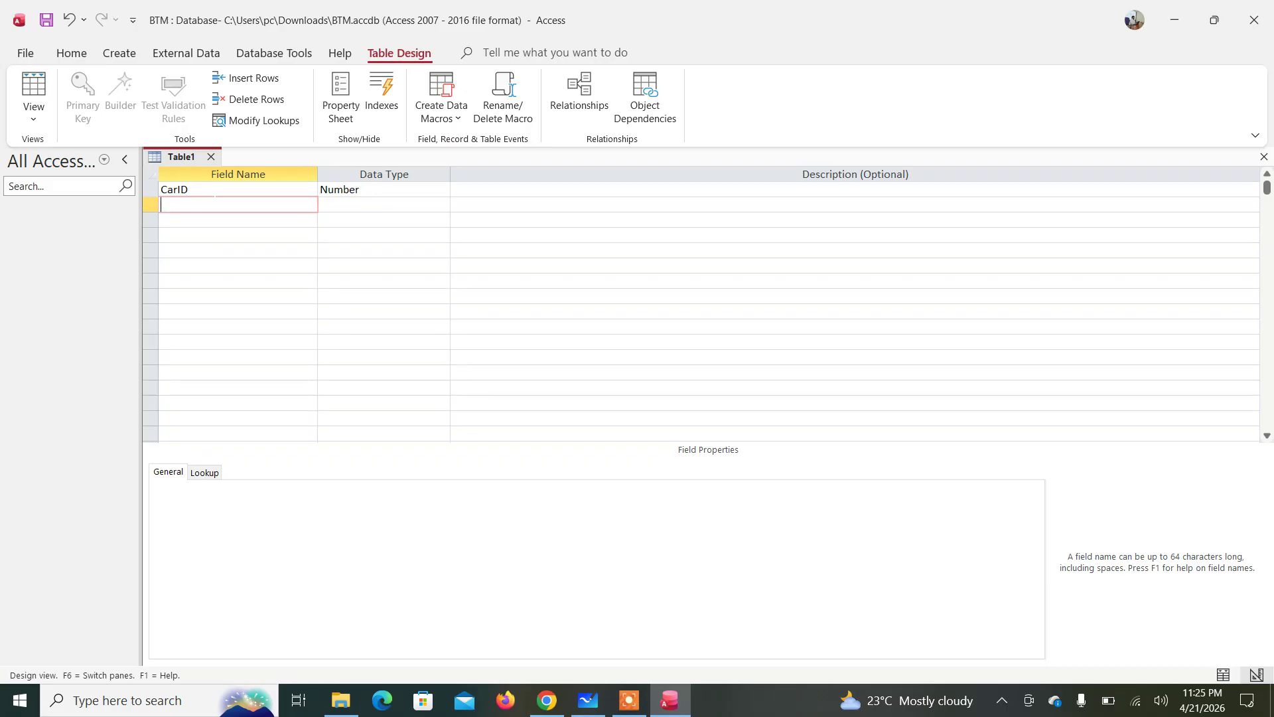
Add the fields Make as Short Text, MOdel as Number and Type as Short Text to the table.
text(Make)
key(Tab)
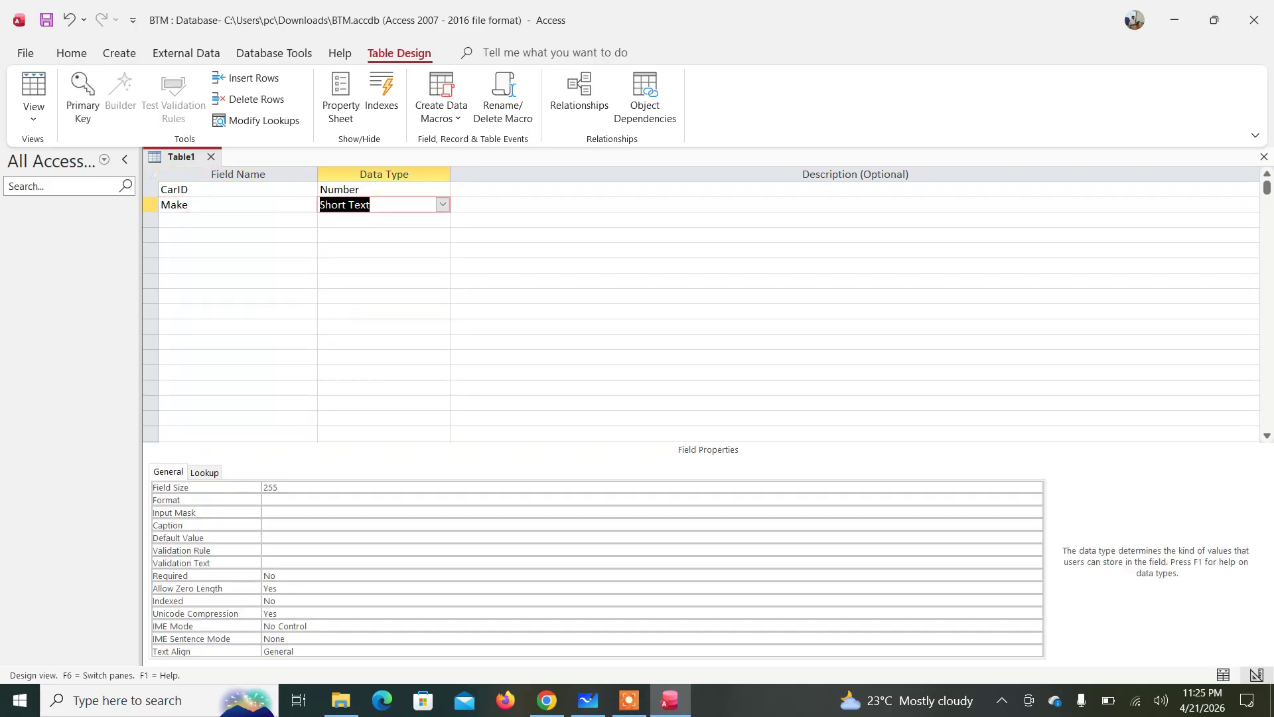
key(Down)
key(Left)
text(MOd)
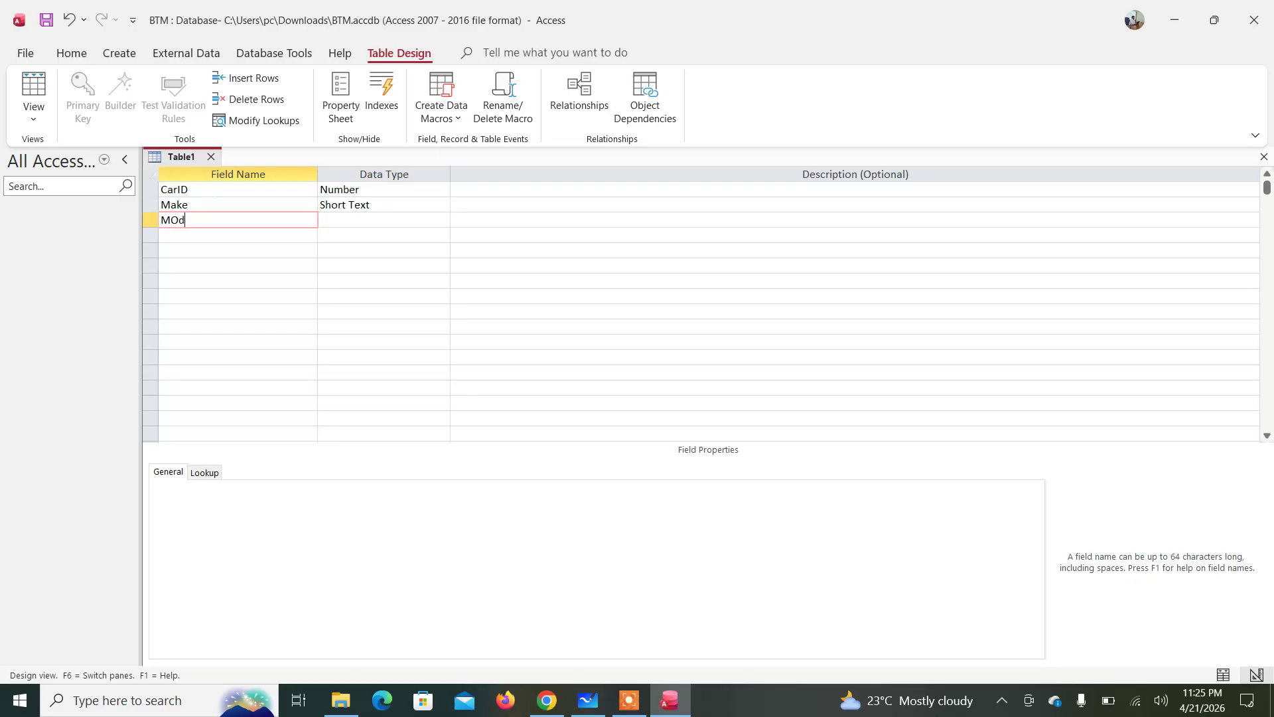
text(el)
key(Tab)
text(n)
key(Down)
key(Left)
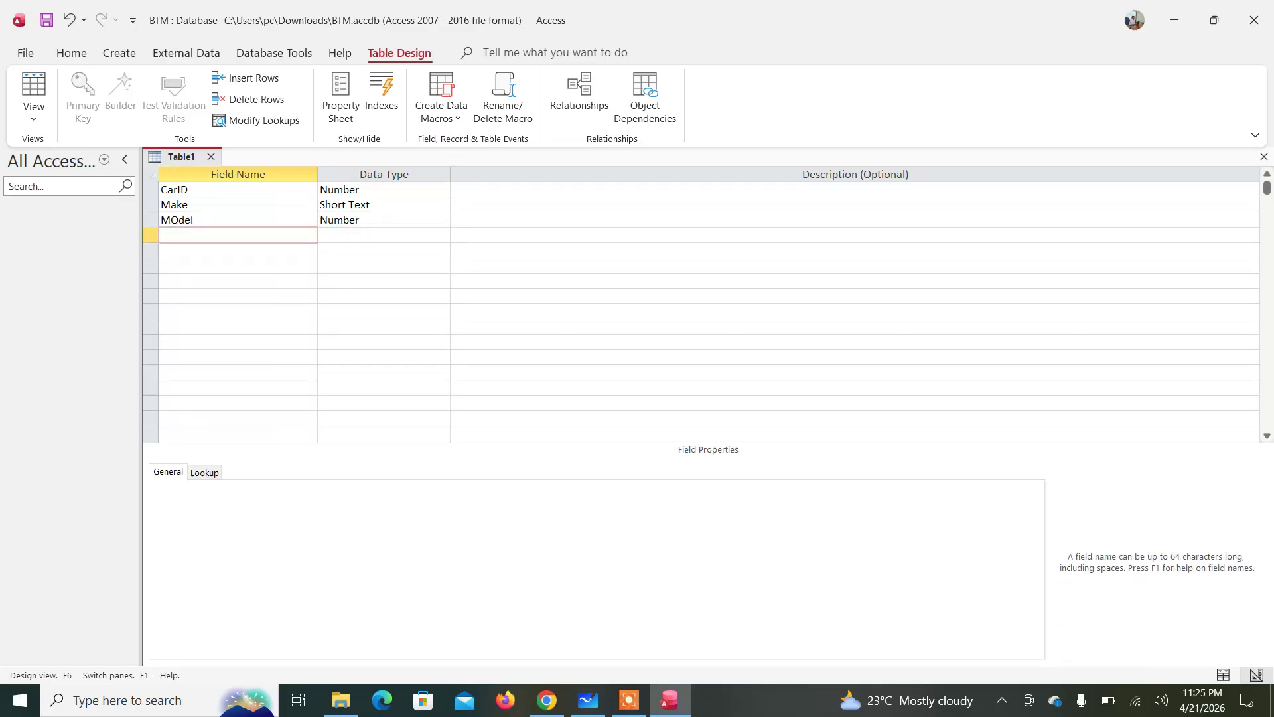
text(Type)
key(Tab)
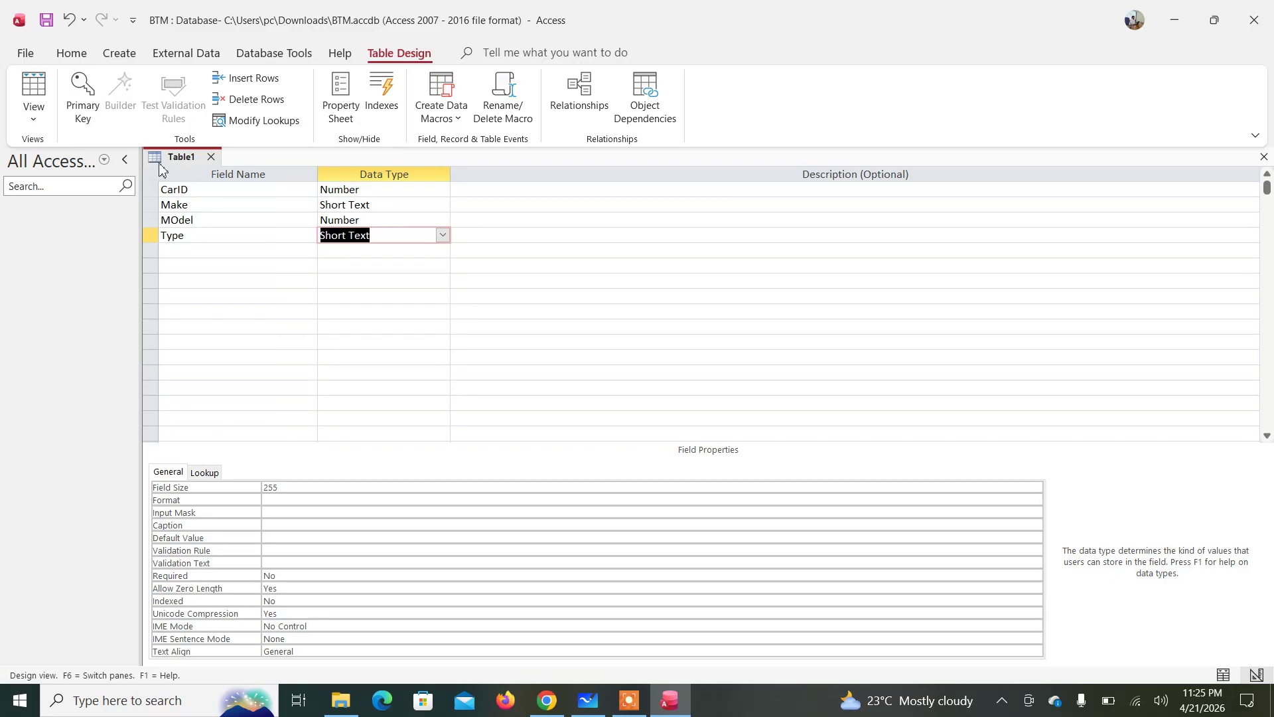
Set the CarID field as the table's primary key.
click(191, 190)
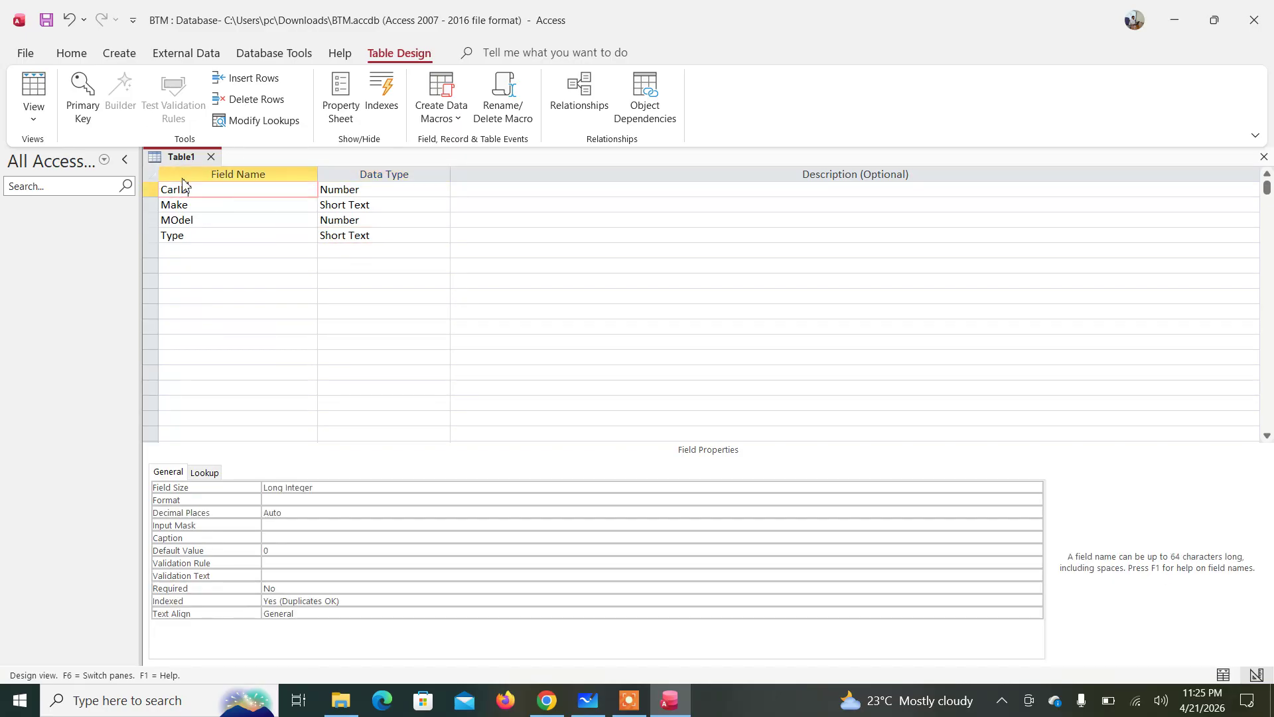
click(150, 189)
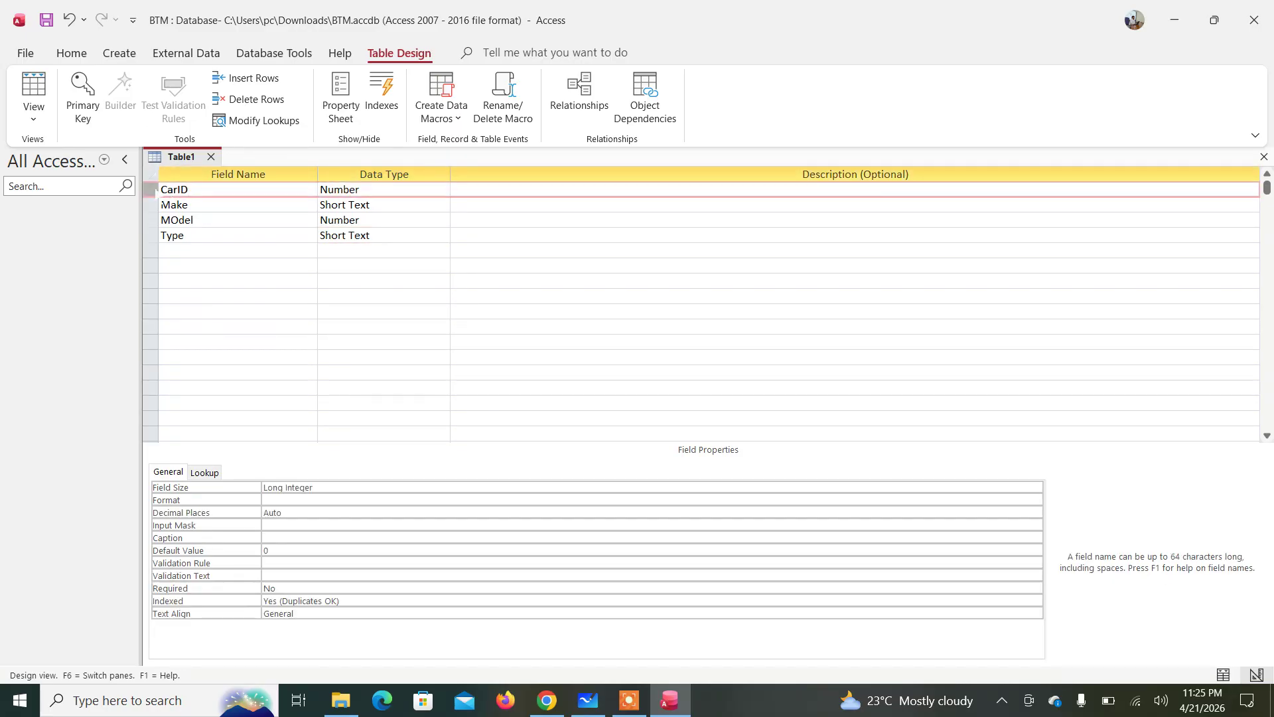
click(82, 96)
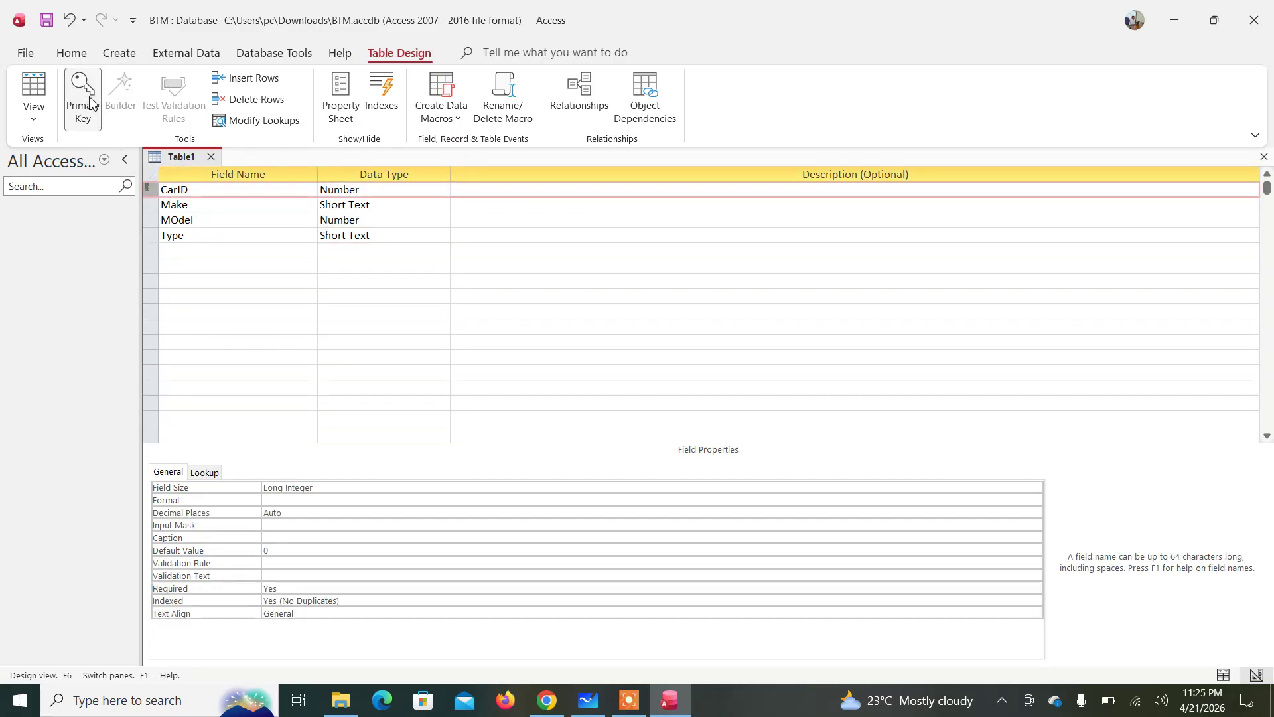
Close the table design and save it under the name tblCar.
click(1264, 159)
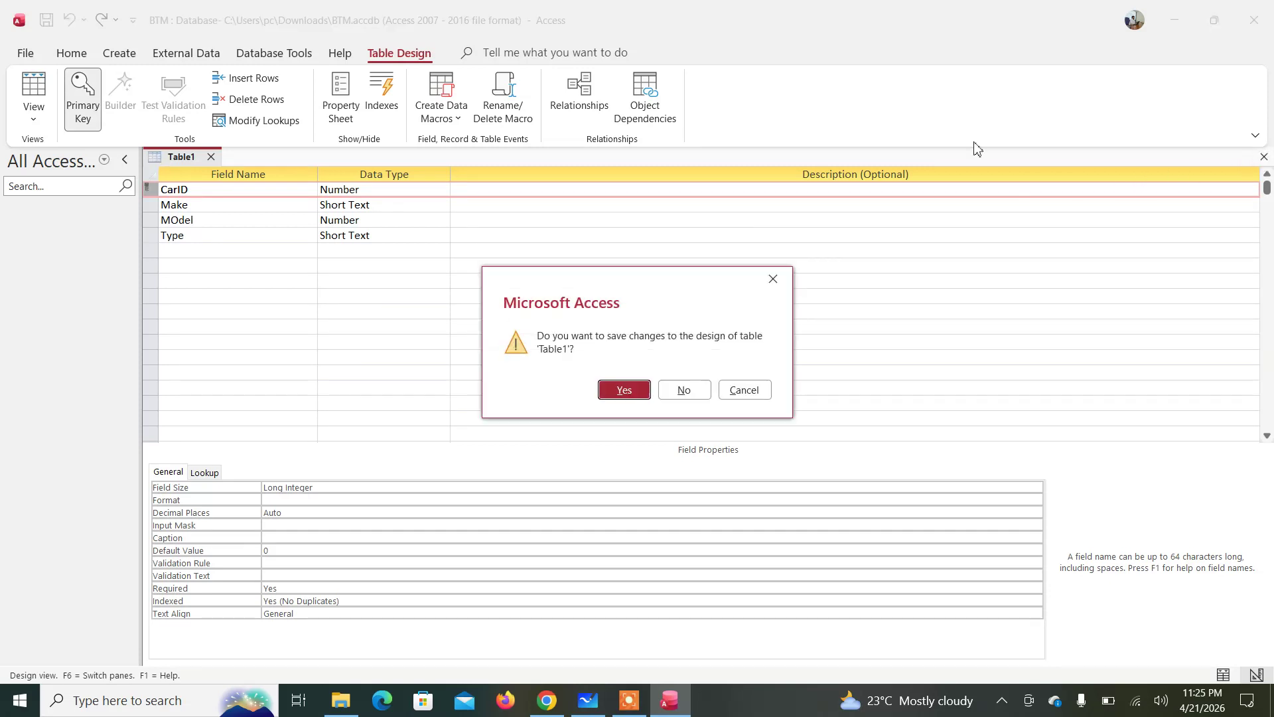
click(624, 393)
text(tblCar)
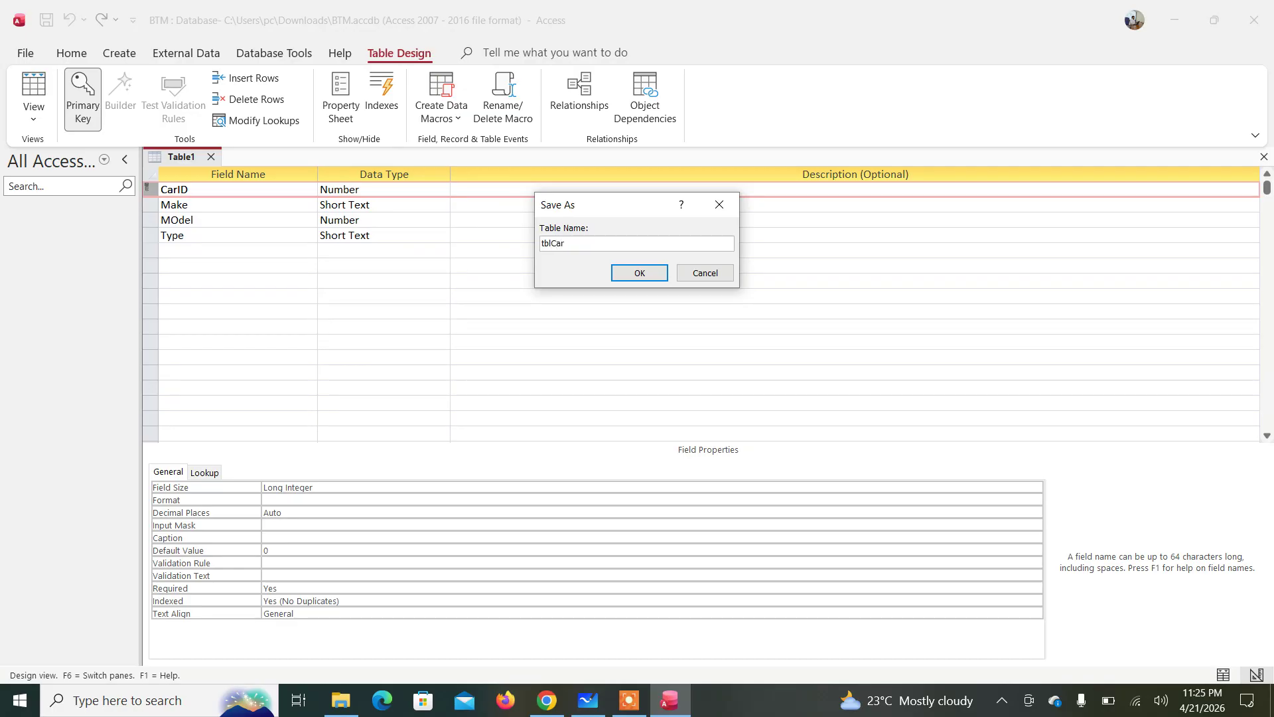
key(Return)
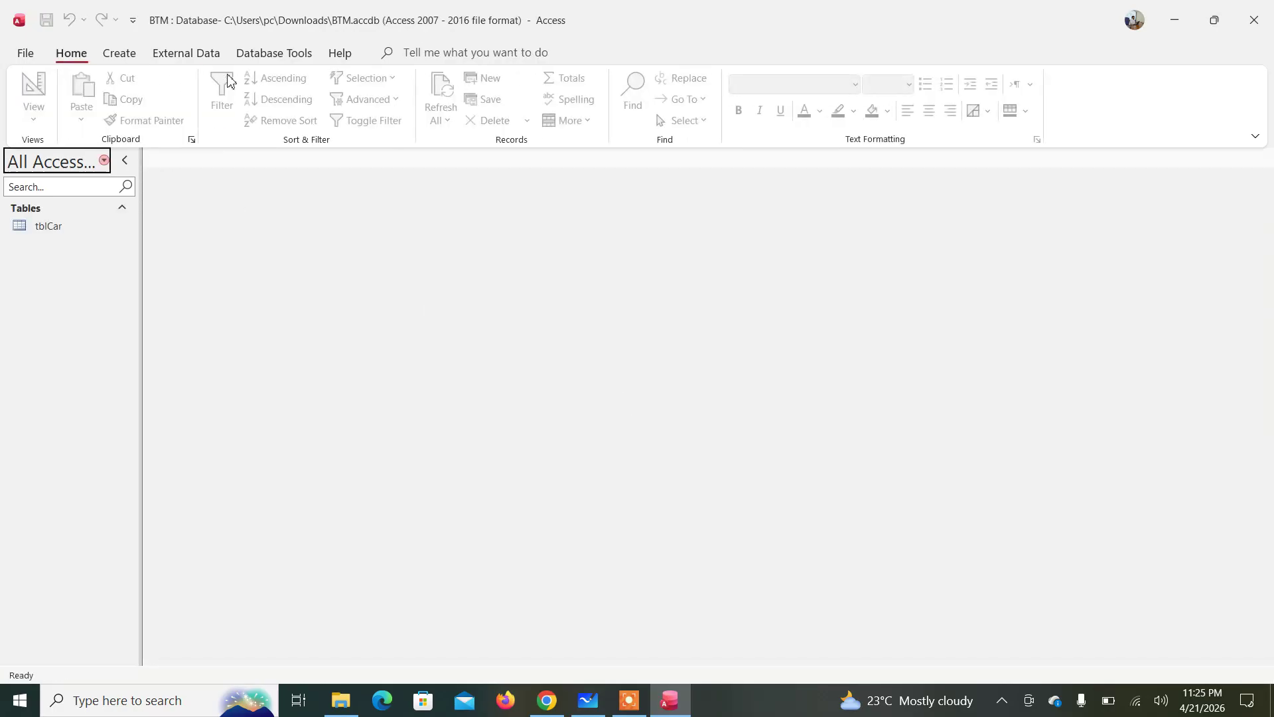
Duplicate the tblCar table with structure and data under the name tblEngine.
click(131, 57)
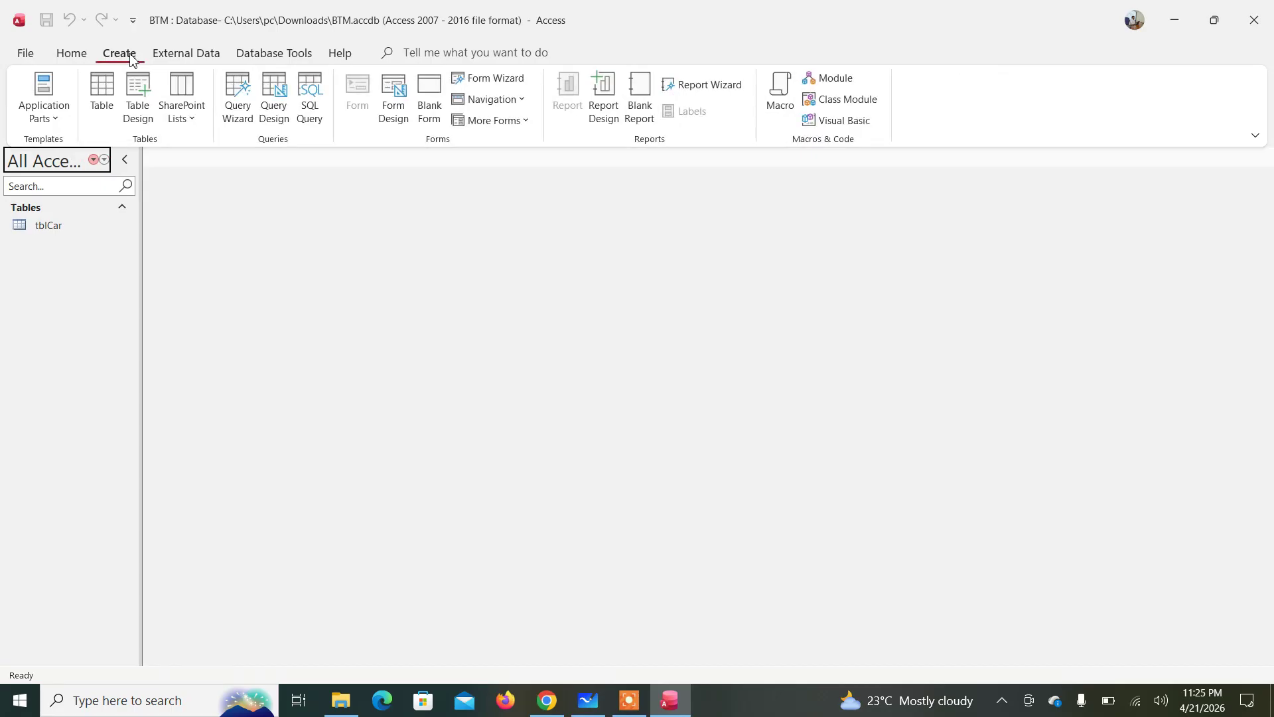
click(20, 228)
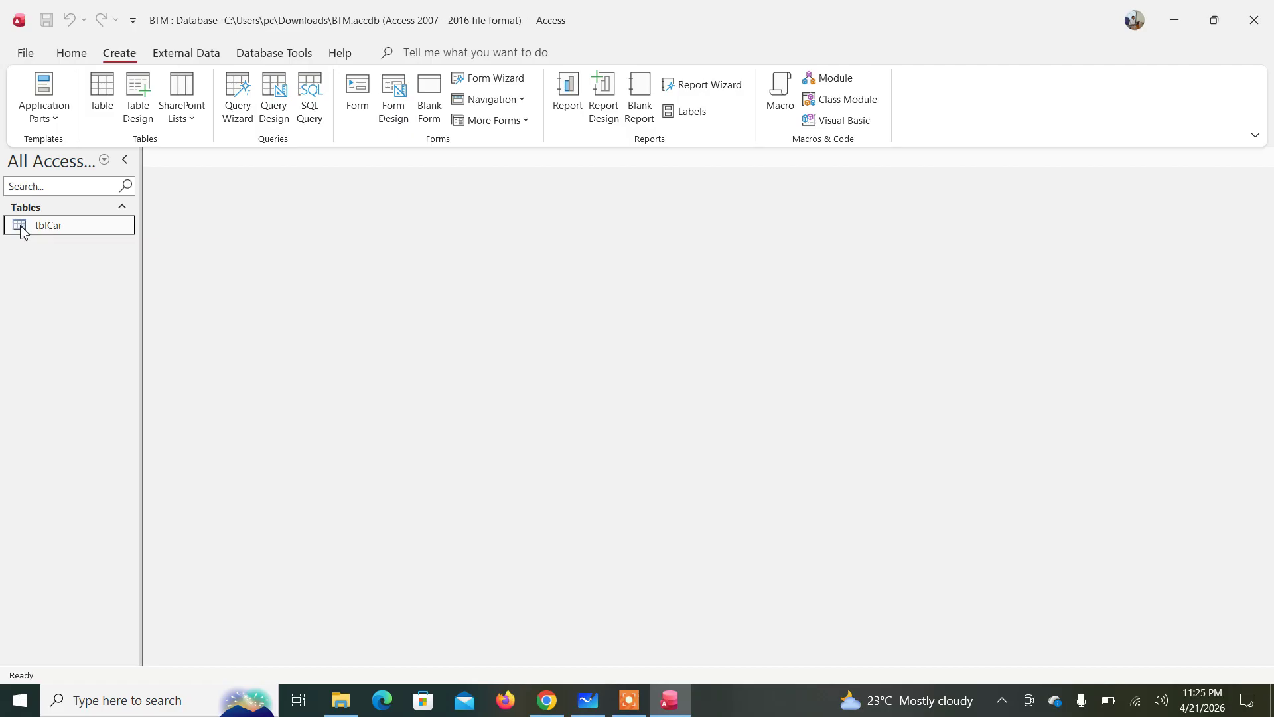
right_click(22, 229)
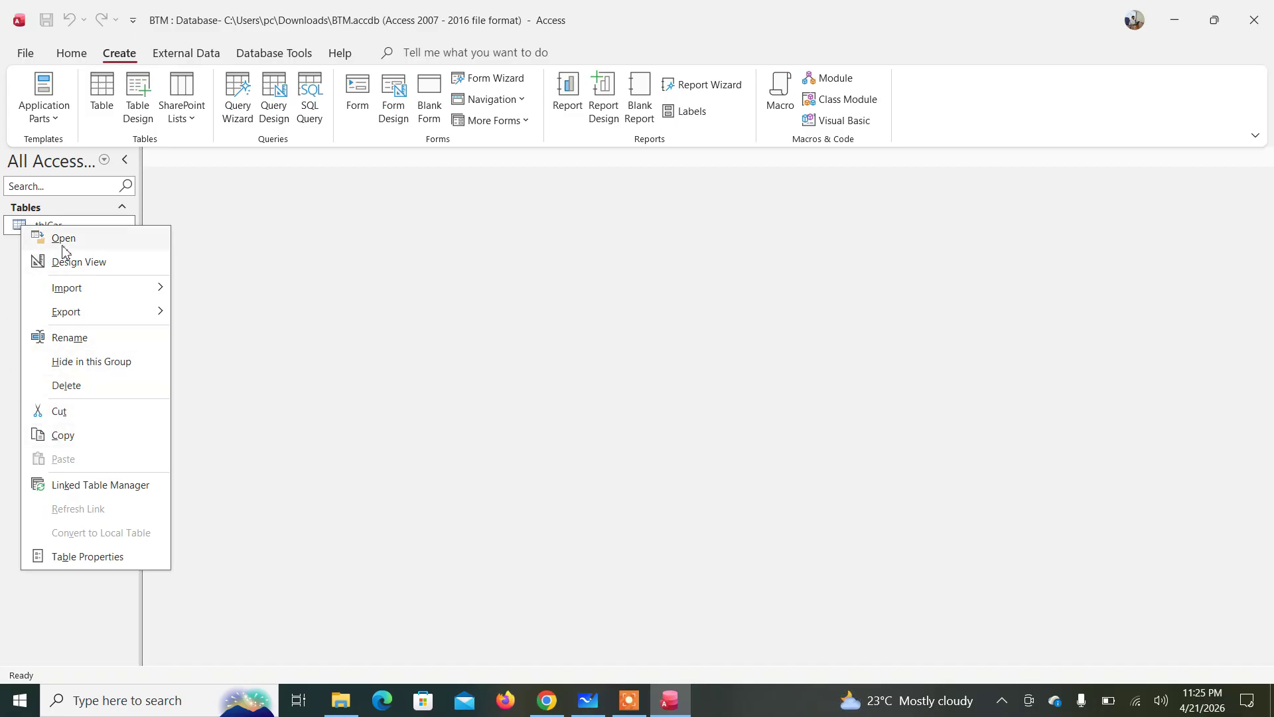
click(15, 226)
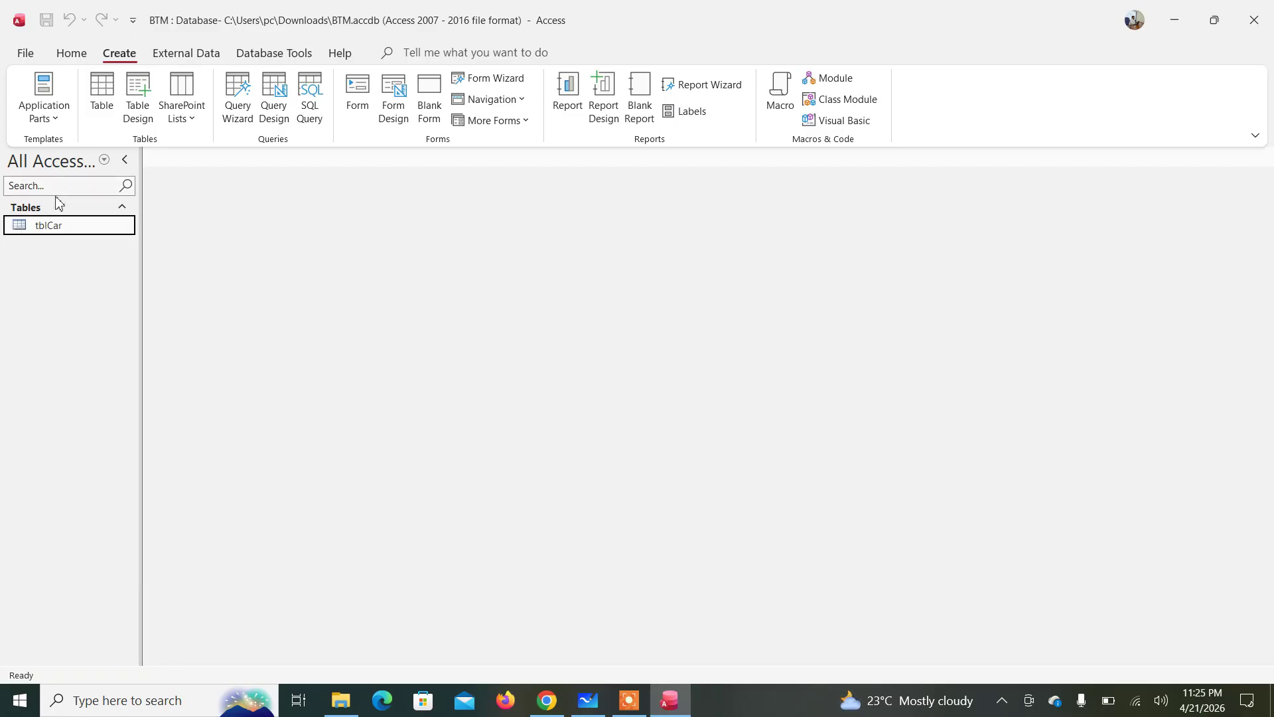
right_click(17, 225)
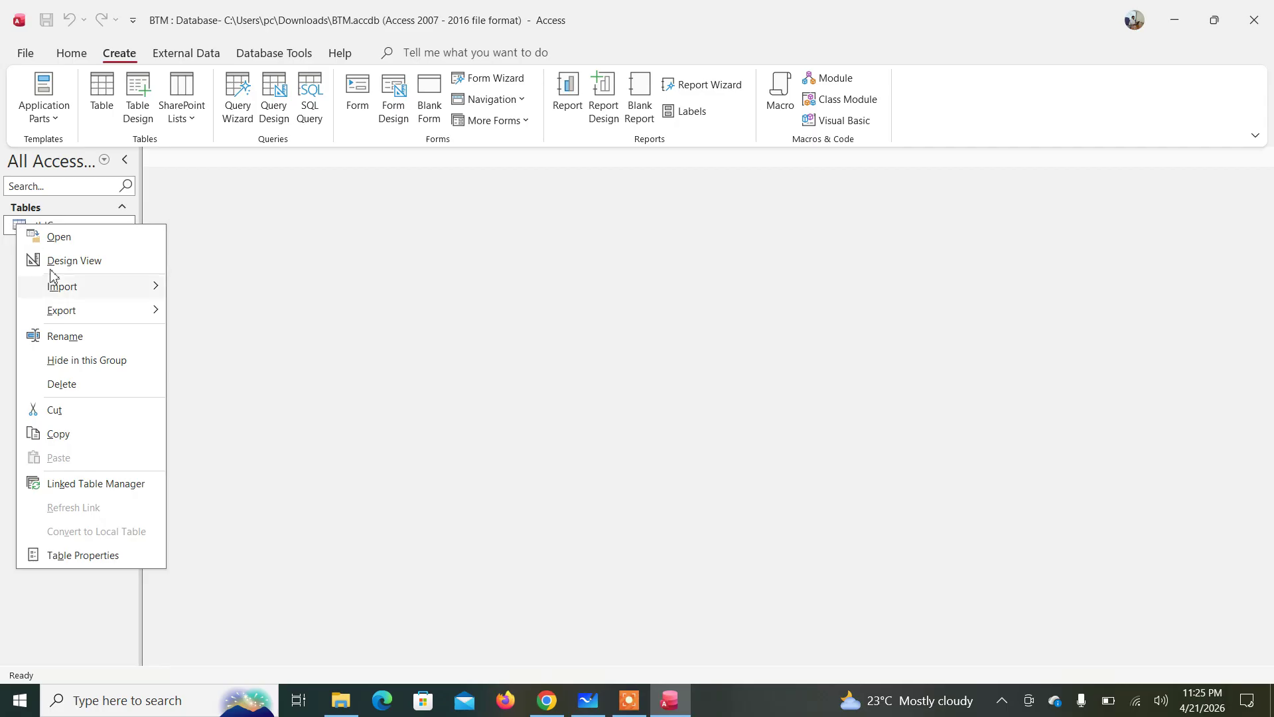
click(60, 439)
key(ctrl+v)
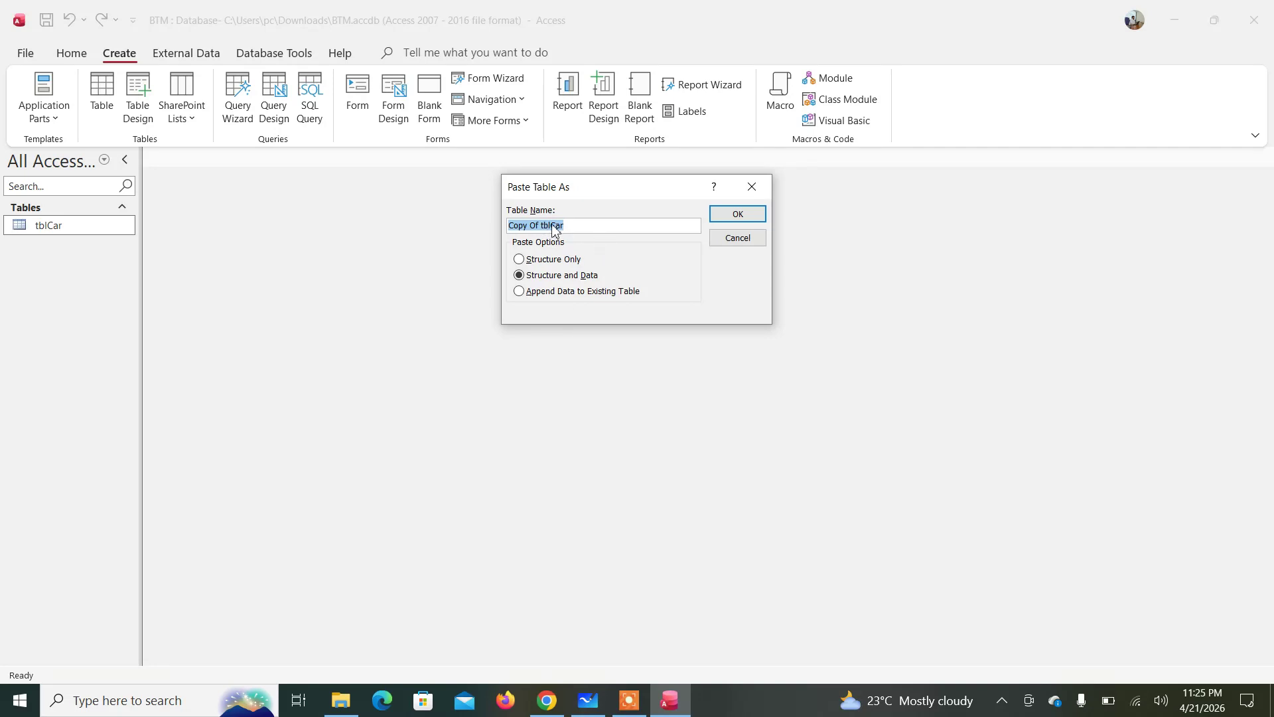
click(584, 229)
key(ctrl+a)
text(tblEngine)
click(742, 216)
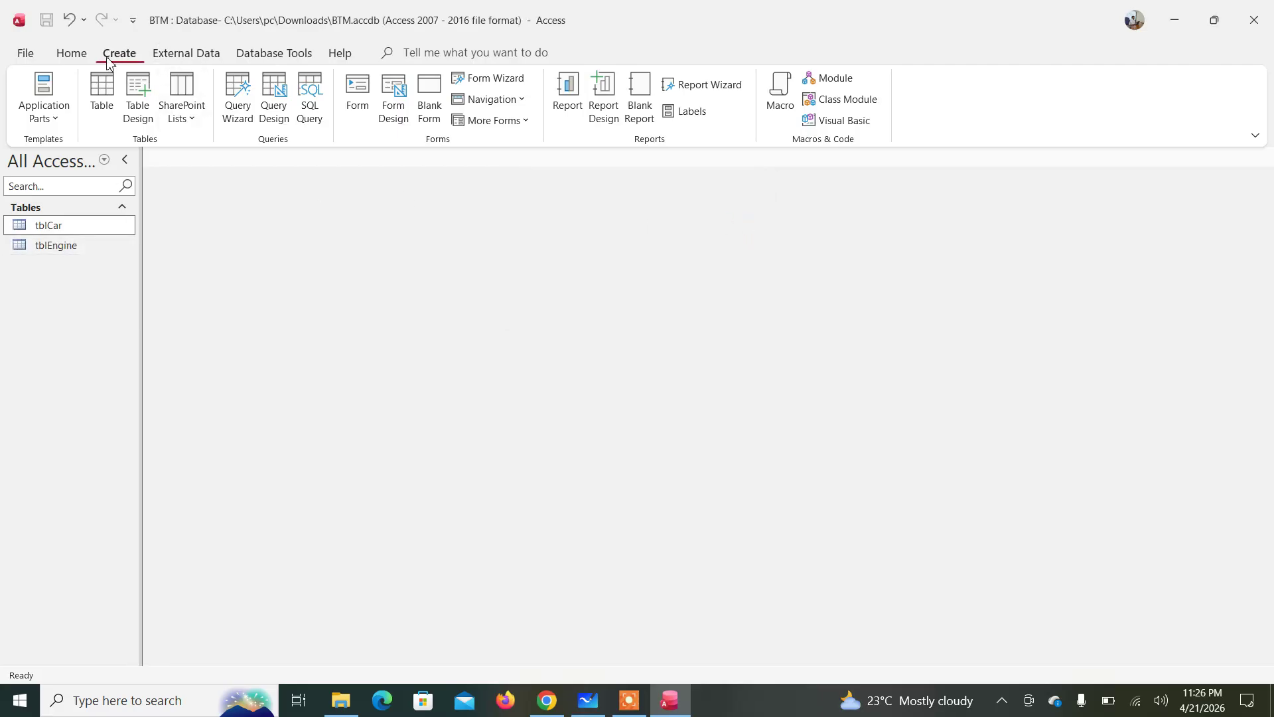
Open tblEngine in Design View and rename its CarID field as EngineID.
right_click(55, 251)
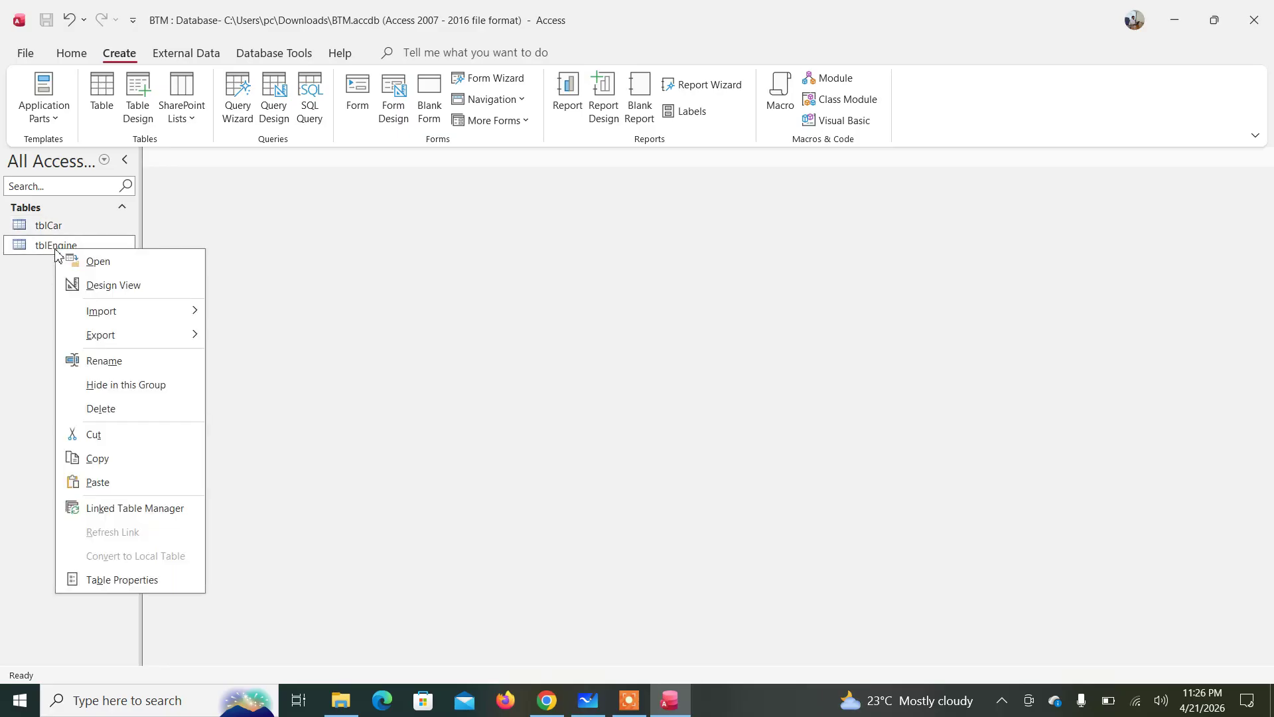
click(118, 291)
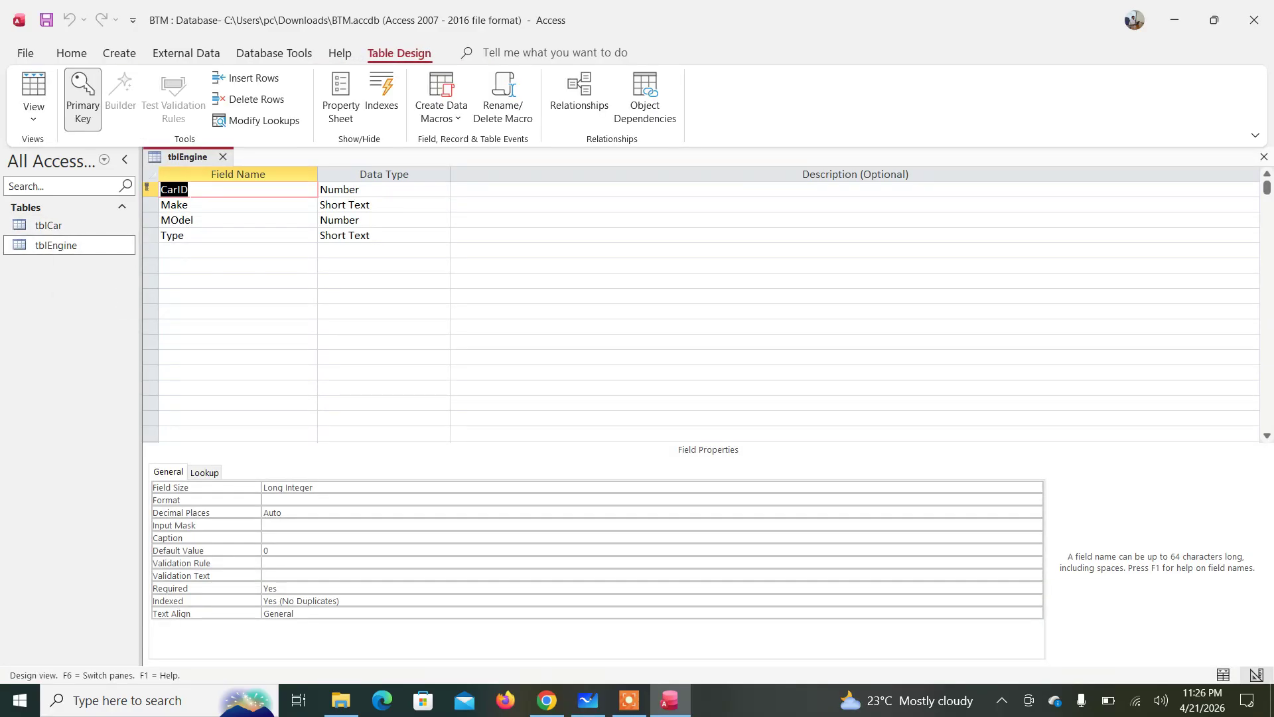
click(181, 190)
key(BackSpace)
key(BackSpace)
key(BackSpace)
text(EngineI)
key(ctrl+z)
text(Engine)
Rename the Make field as Capity and delete the MOdel and Type fields from tblEngine.
double_click(213, 206)
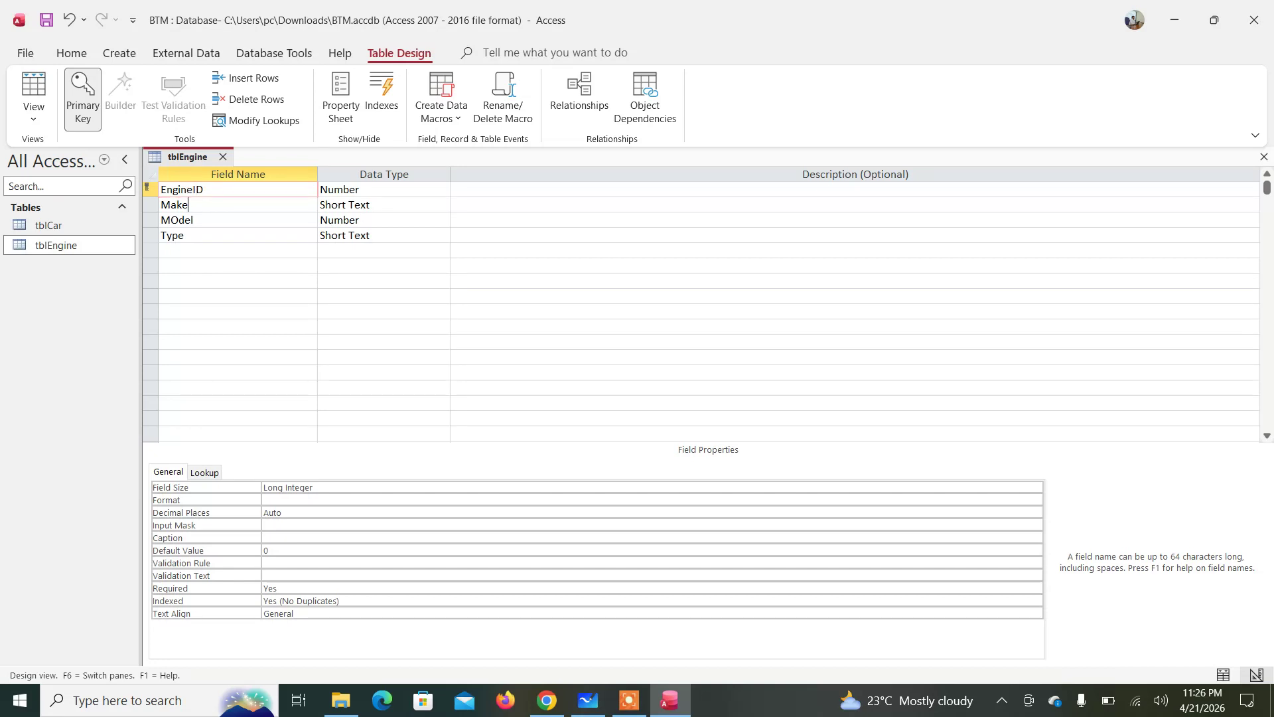
text(Capity)
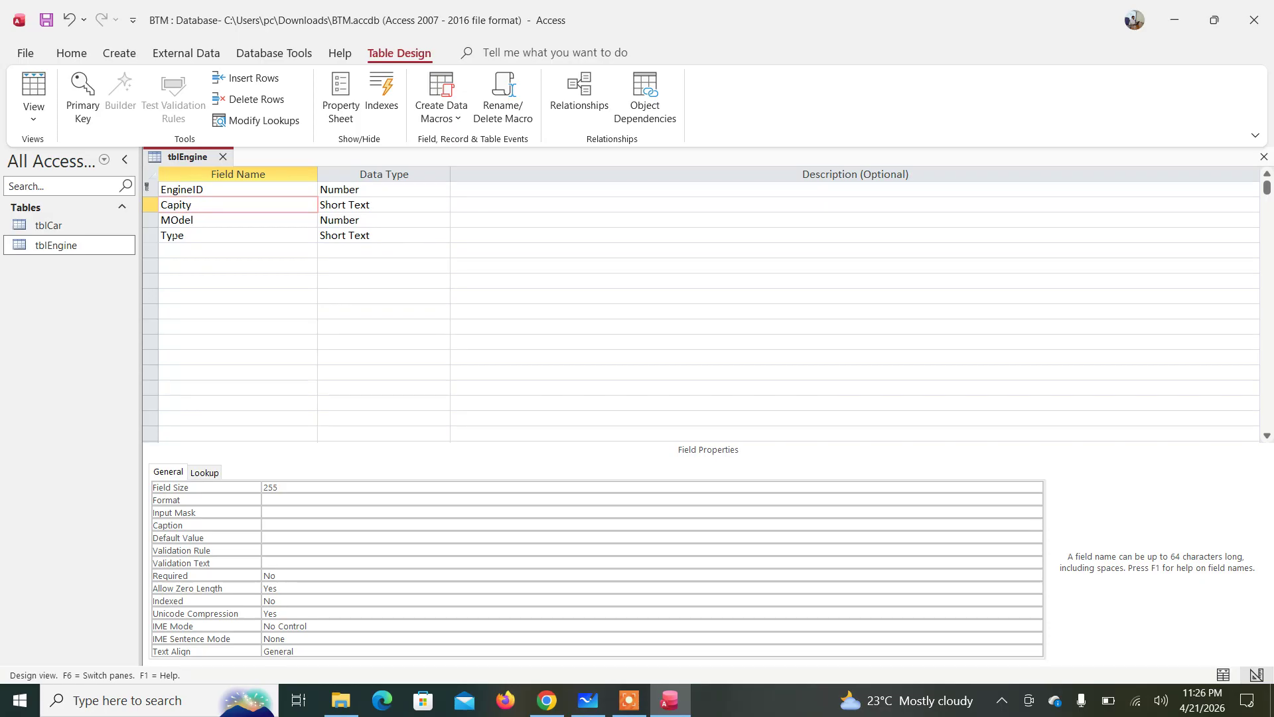
click(152, 222)
drag(153, 228, 163, 235)
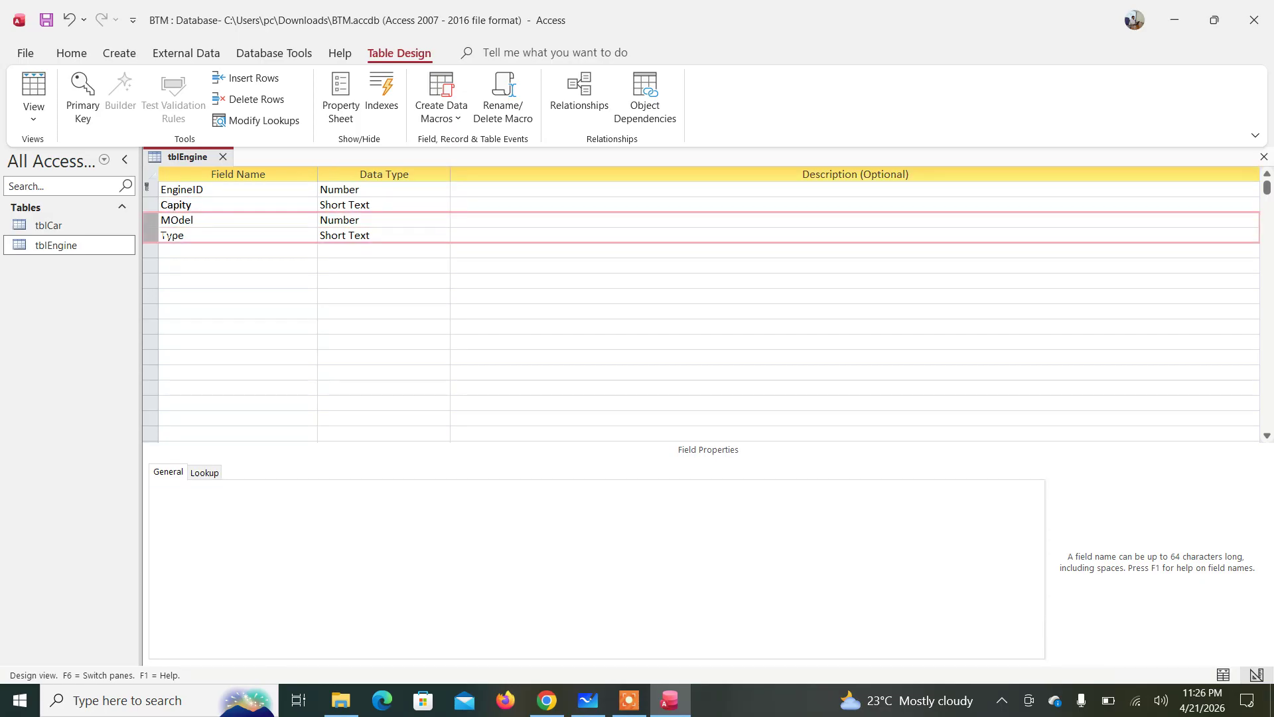
click(258, 101)
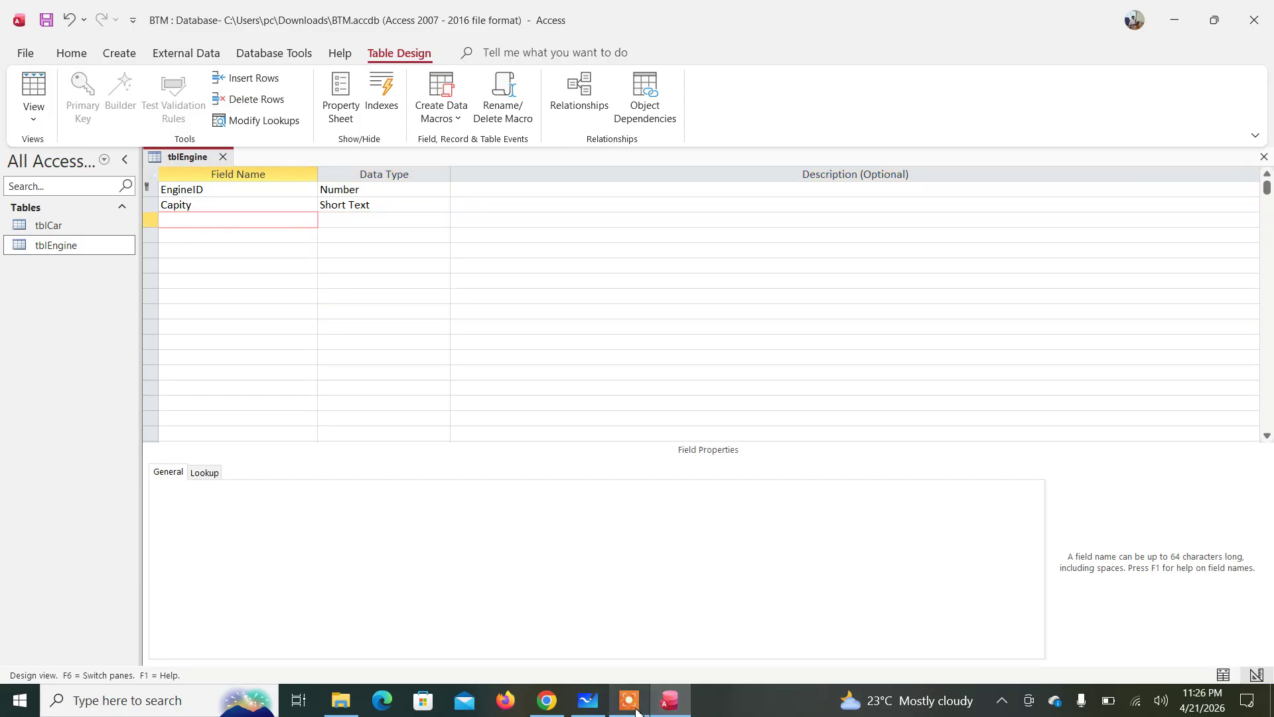
Check the Engine attributes in Microsoft Whiteboard, return to Access, add the Number field CariD to tblEngine and close the design with changes saved.
click(588, 700)
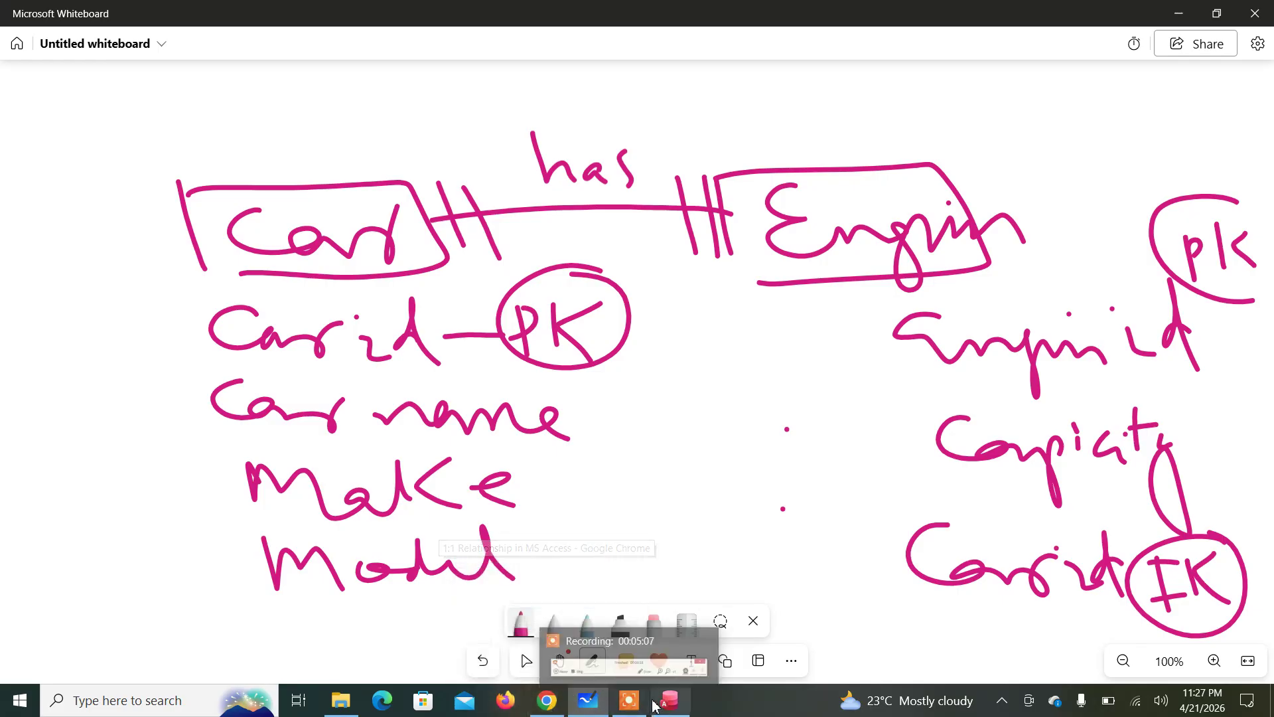
mouse_move(657, 703)
click(684, 641)
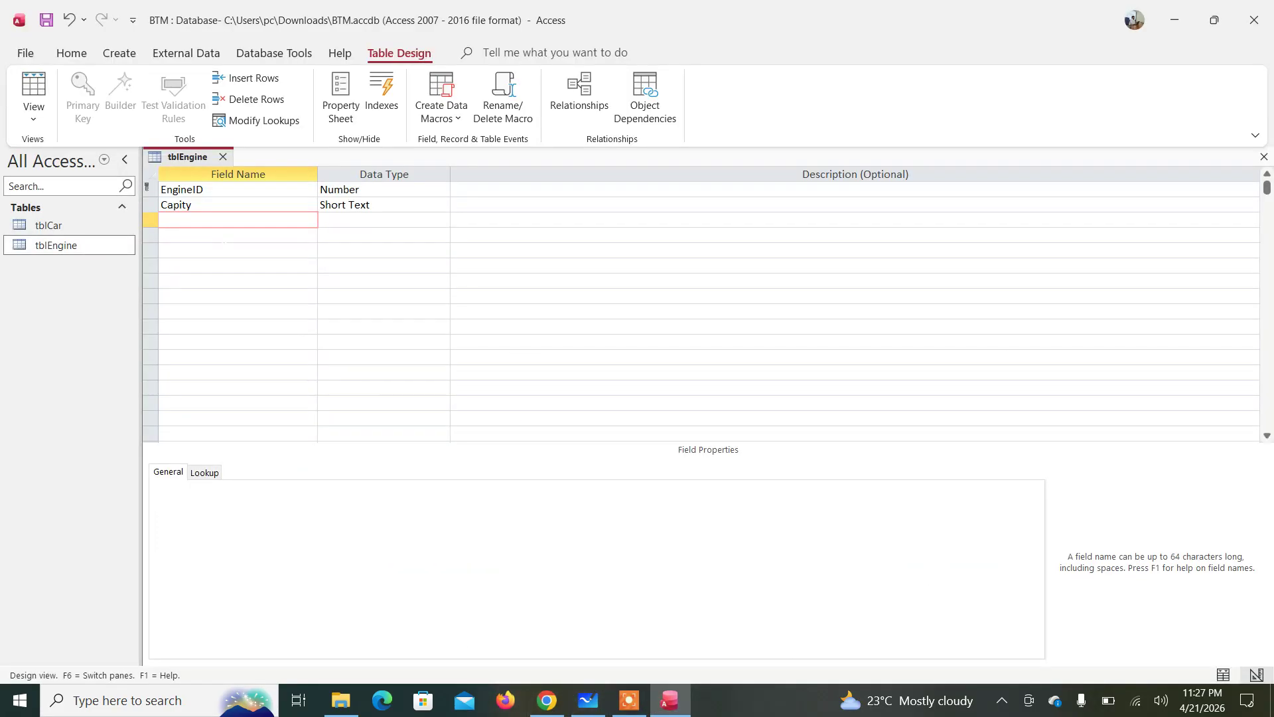
text(CariD)
key(Tab)
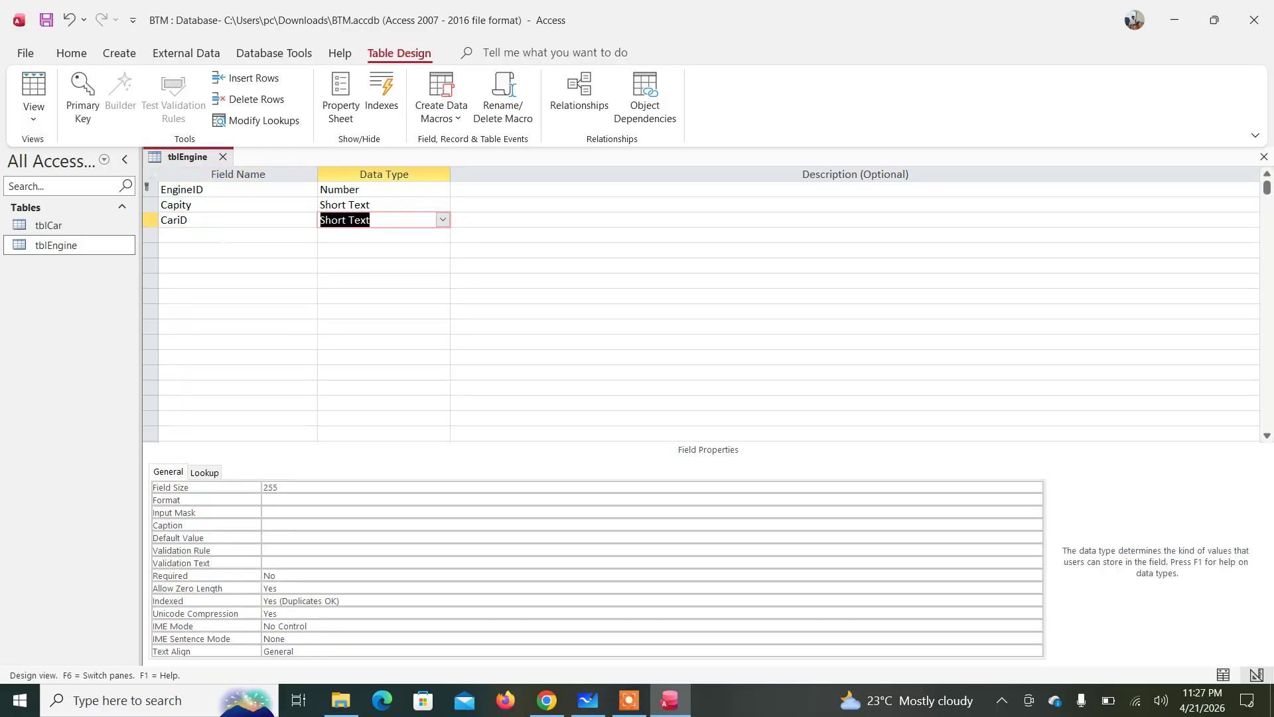
text(number)
click(1264, 156)
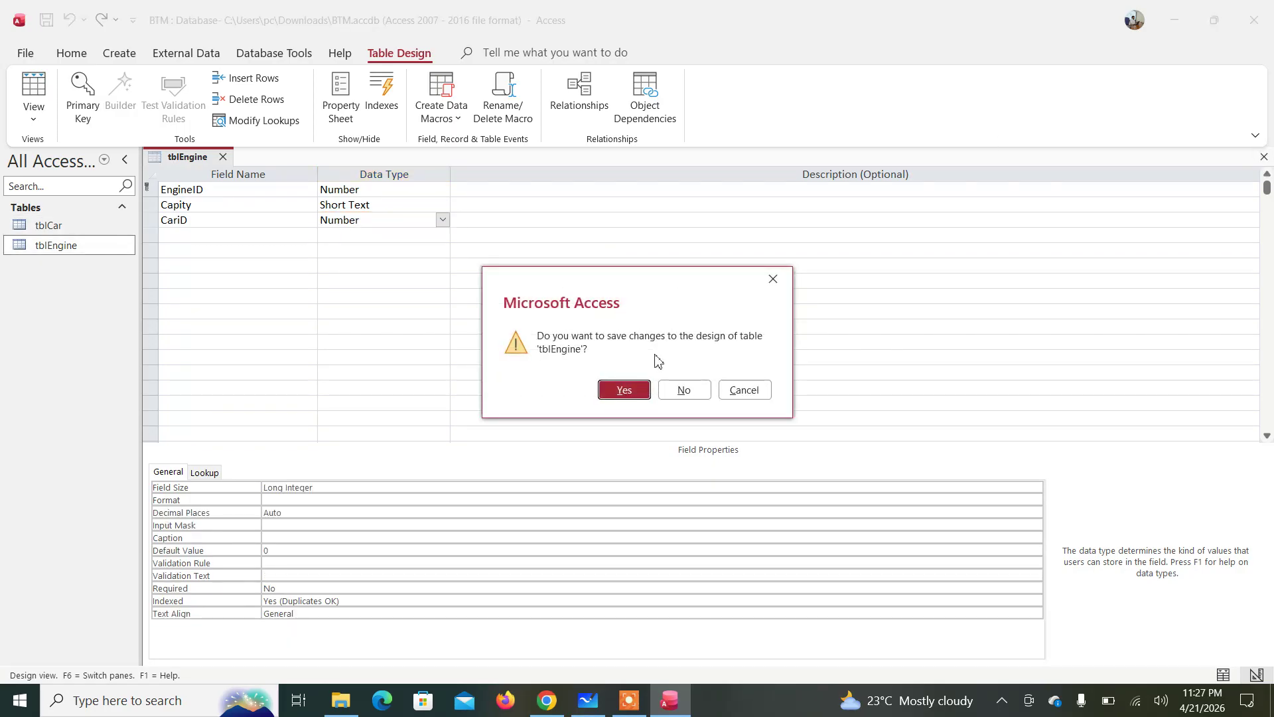
click(624, 390)
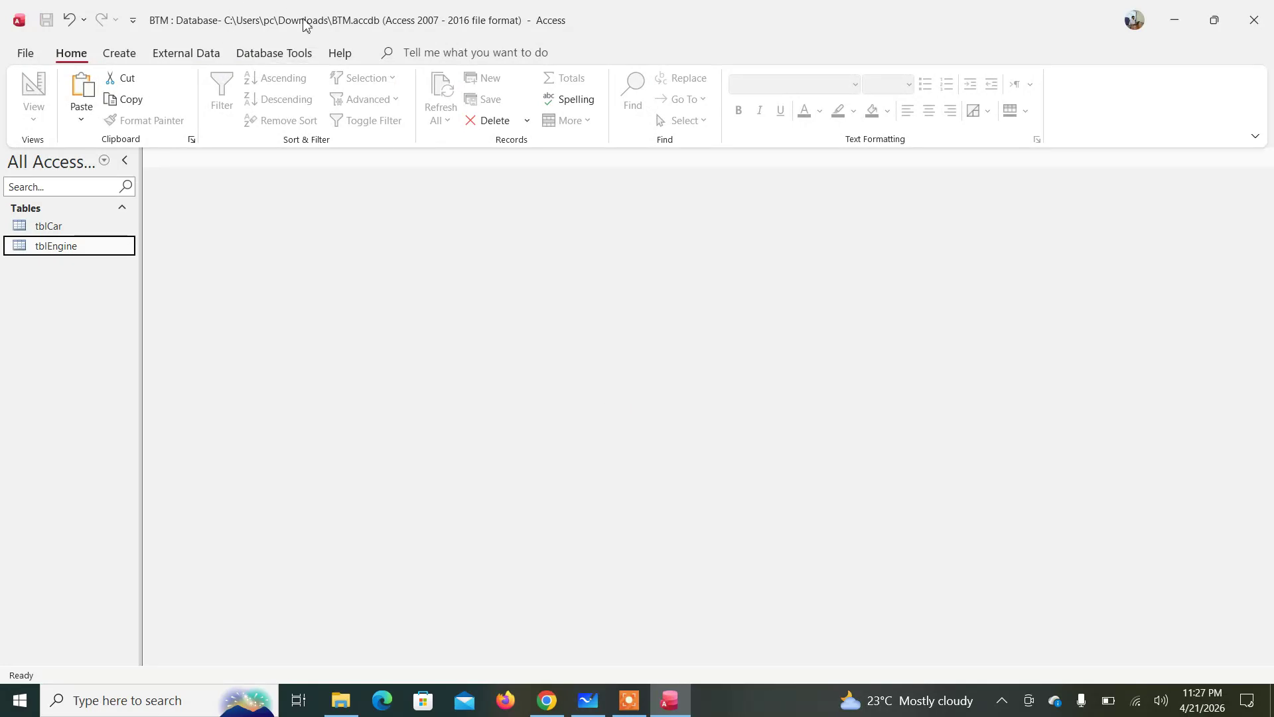
Open the database relationships, add tblCar and tblEngine to the layout, and place tblEngine diagonally below tblCar.
click(274, 52)
click(237, 98)
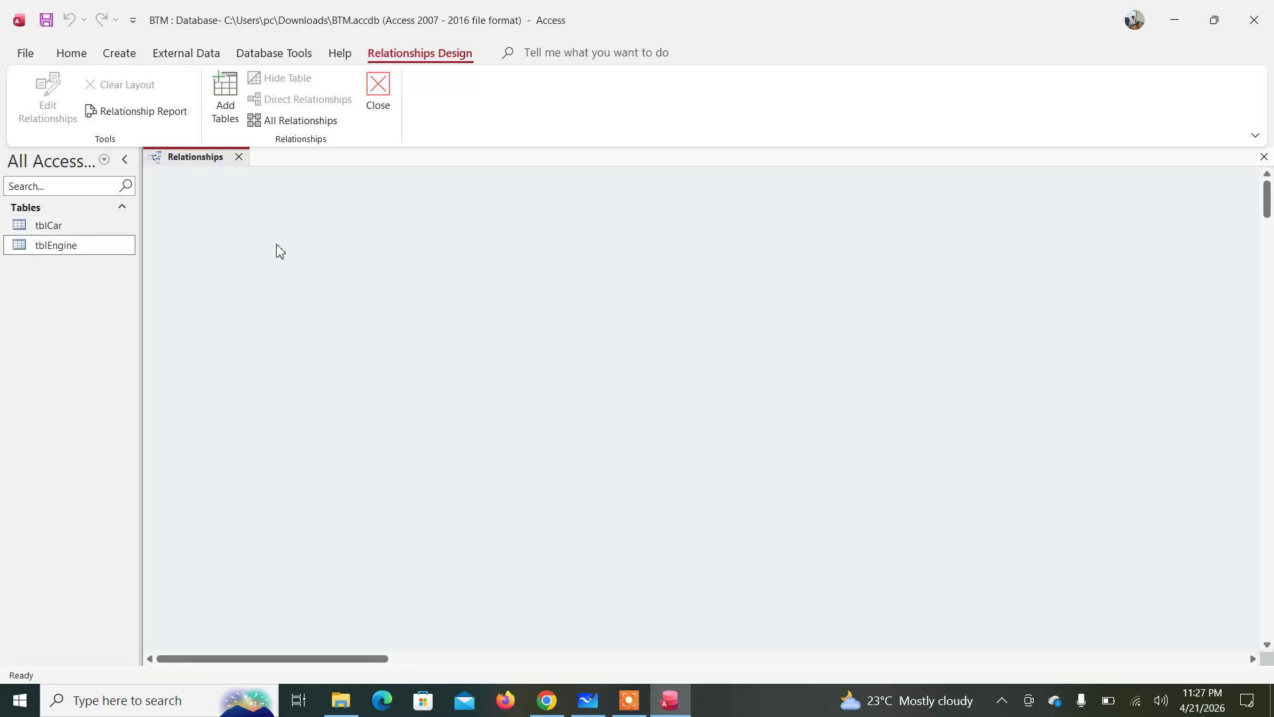
right_click(241, 247)
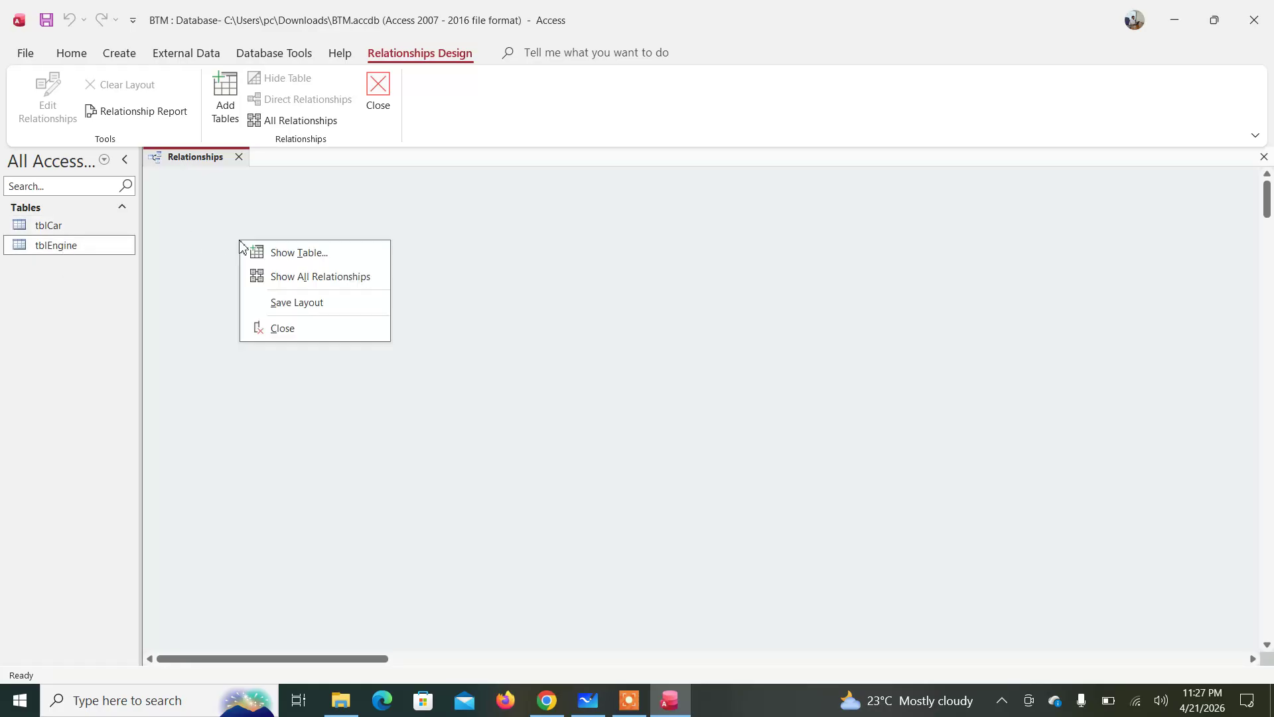
click(312, 259)
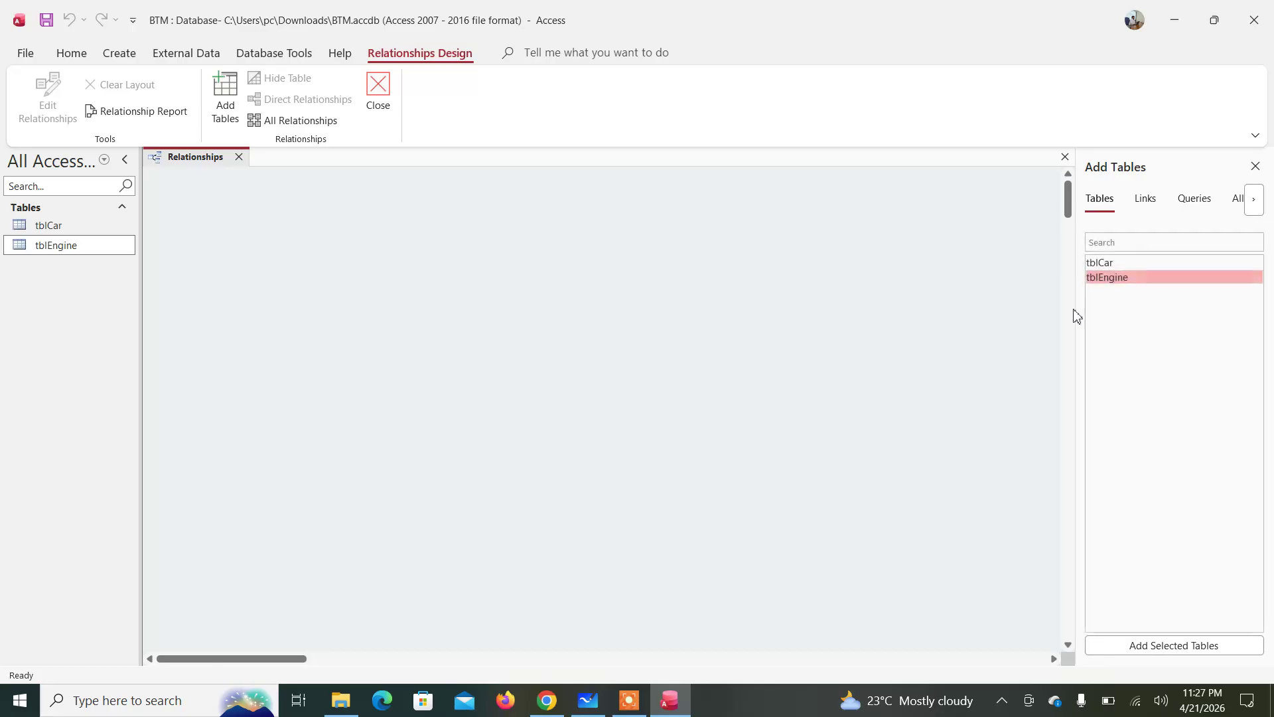
double_click(1117, 264)
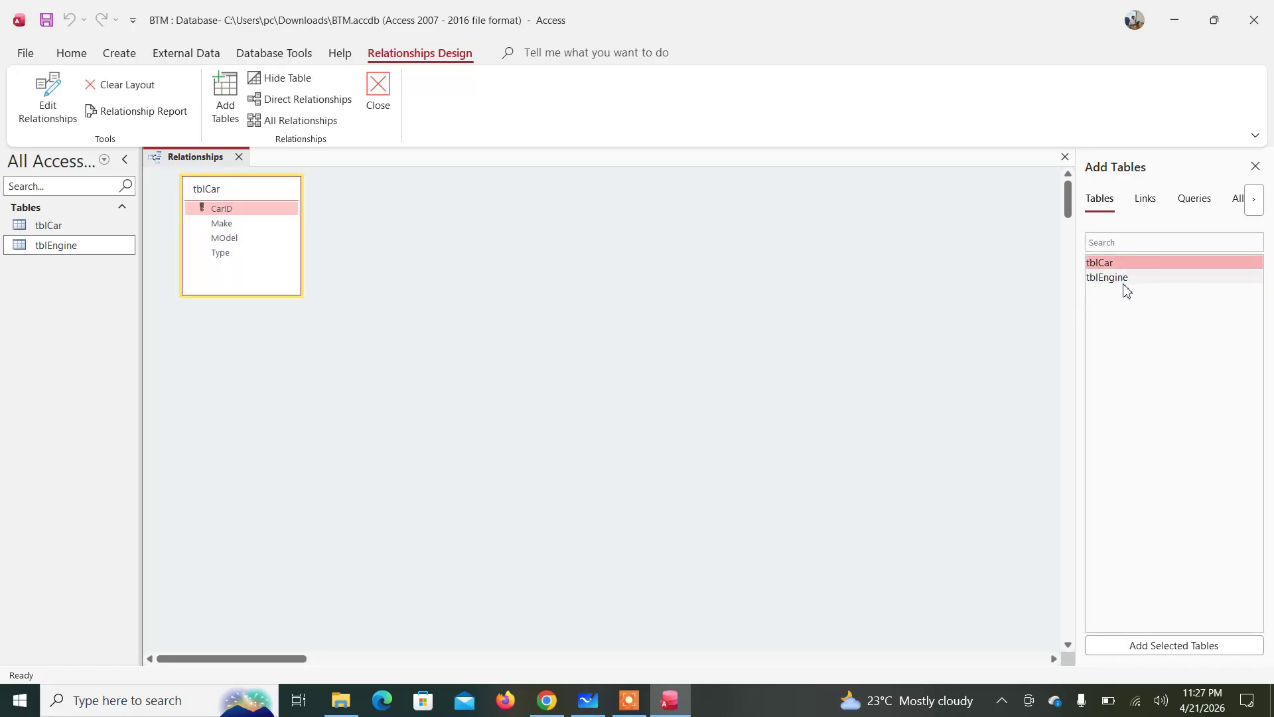
double_click(1123, 279)
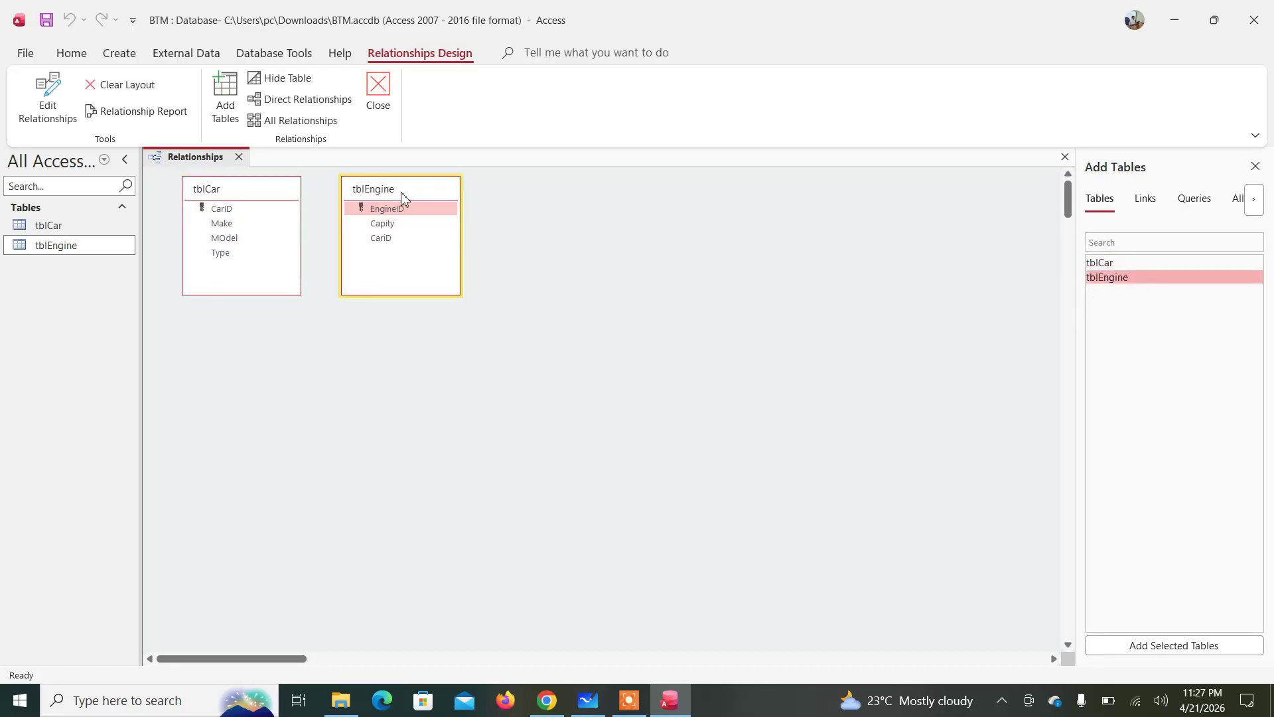
drag(402, 197, 433, 296)
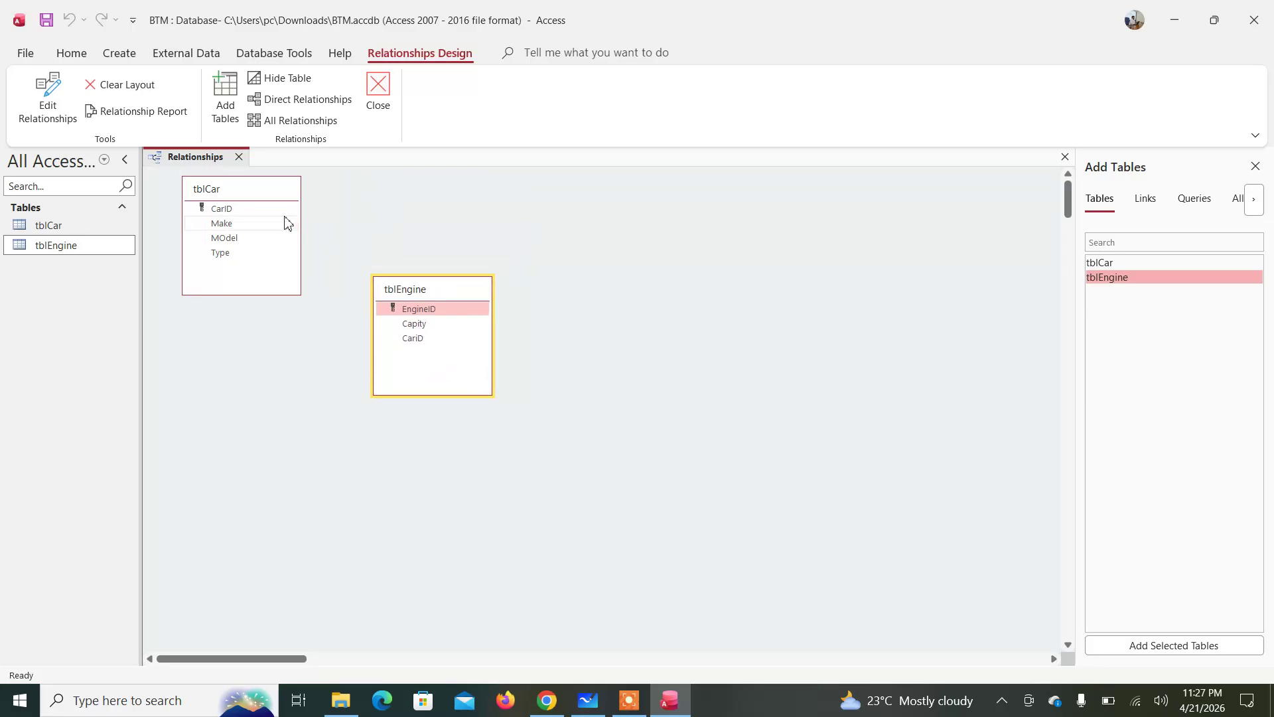
Create a relationship from CarID in tblCar to CariD in tblEngine with referential integrity enforced.
click(233, 214)
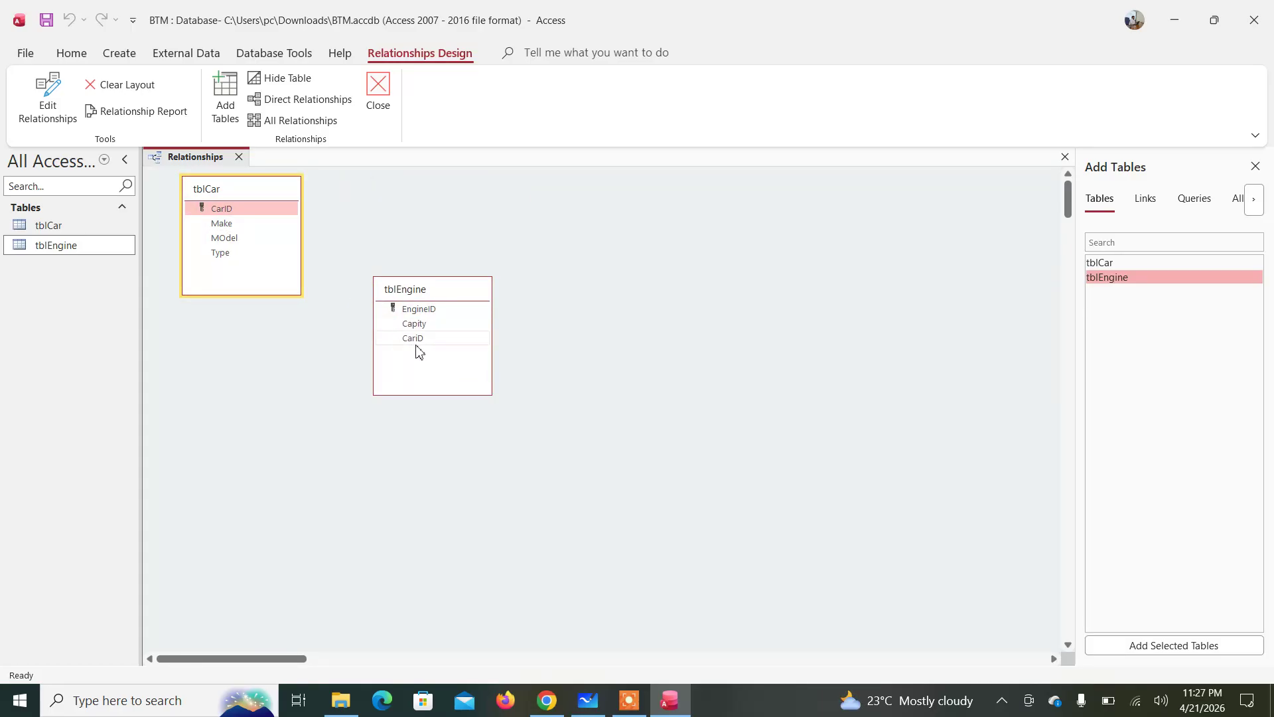
drag(237, 211, 415, 338)
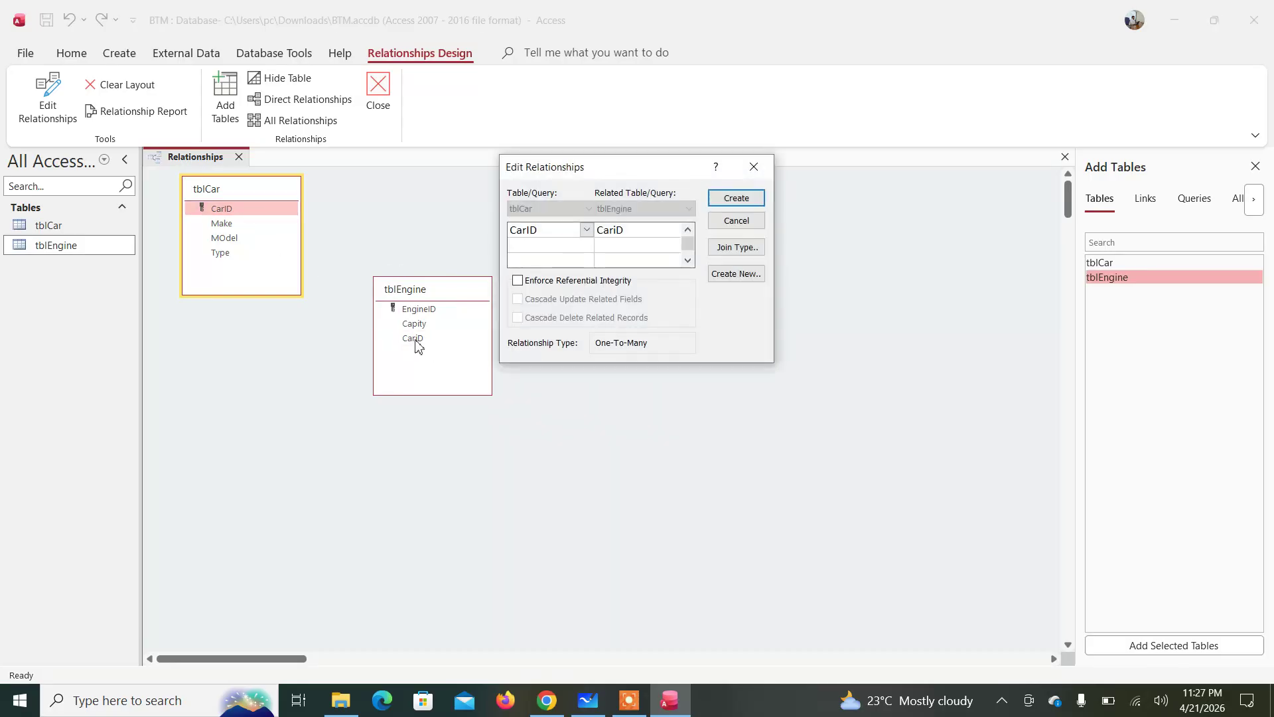
click(519, 281)
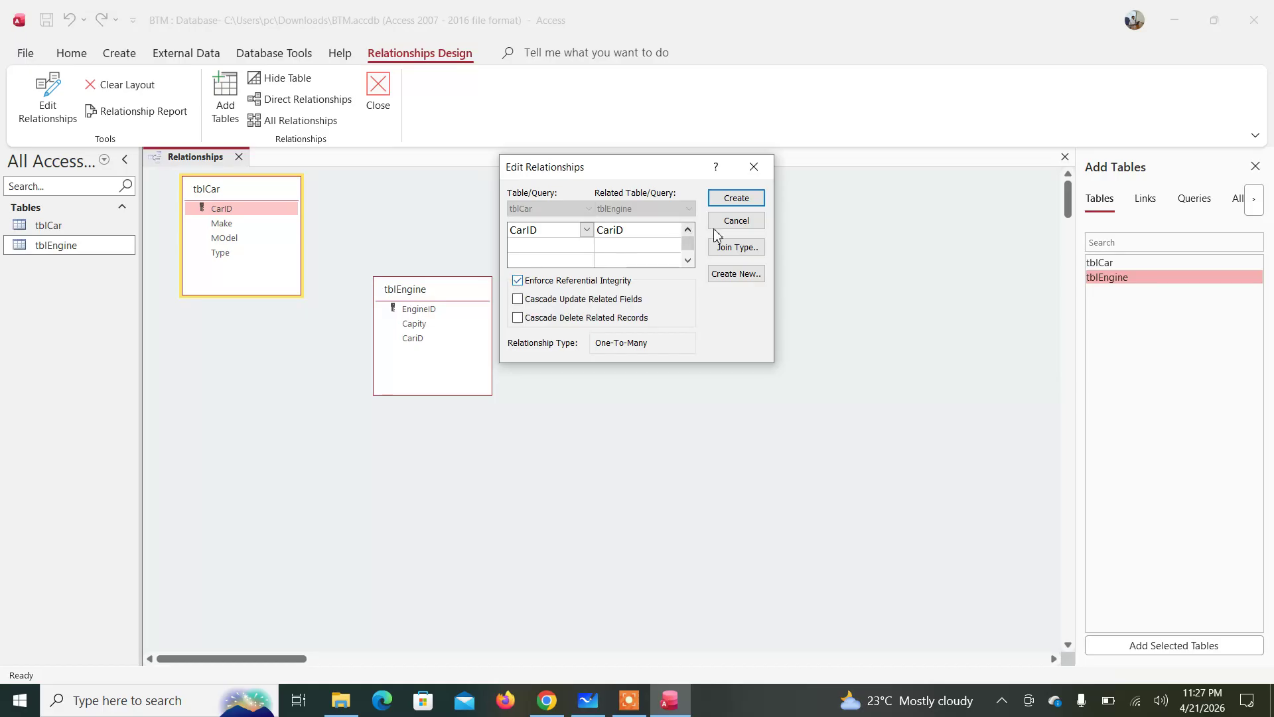
click(737, 199)
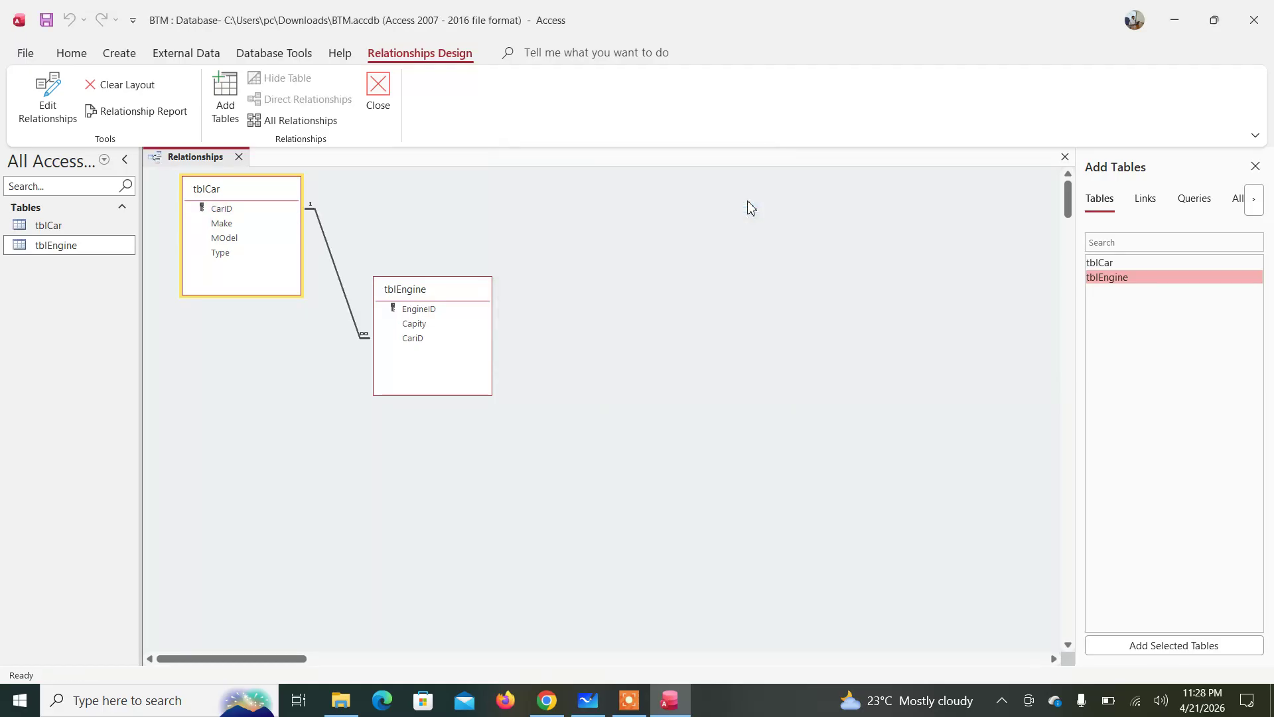
Shift tblEngine slightly upward in the layout, then set its CariD field's Indexed property to Yes (No Duplicates) and save the table design.
click(467, 287)
drag(483, 274, 488, 245)
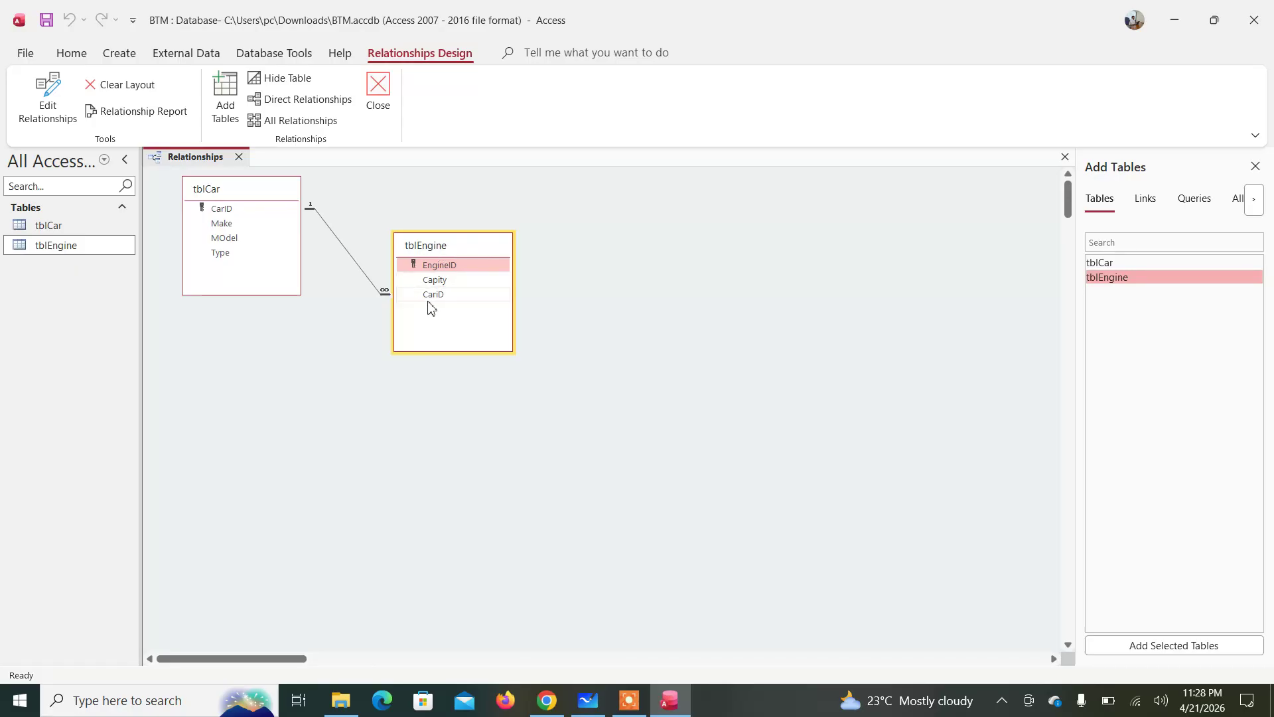
right_click(446, 253)
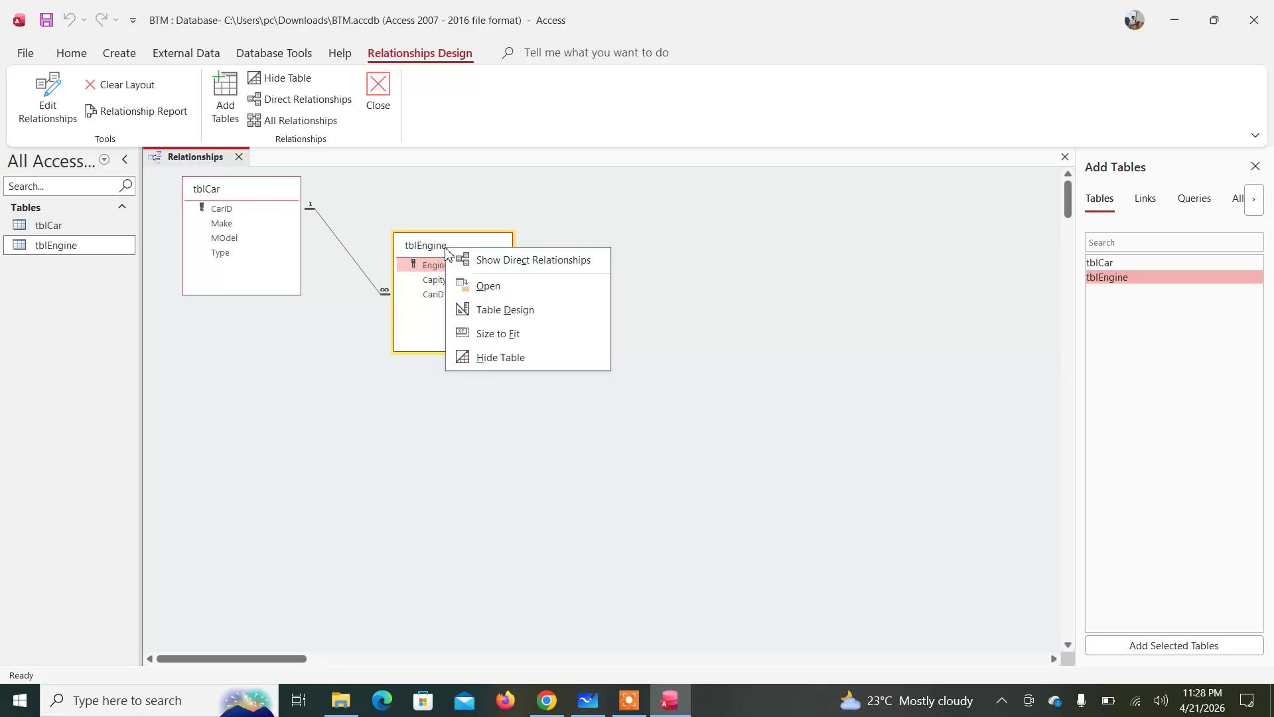
click(503, 311)
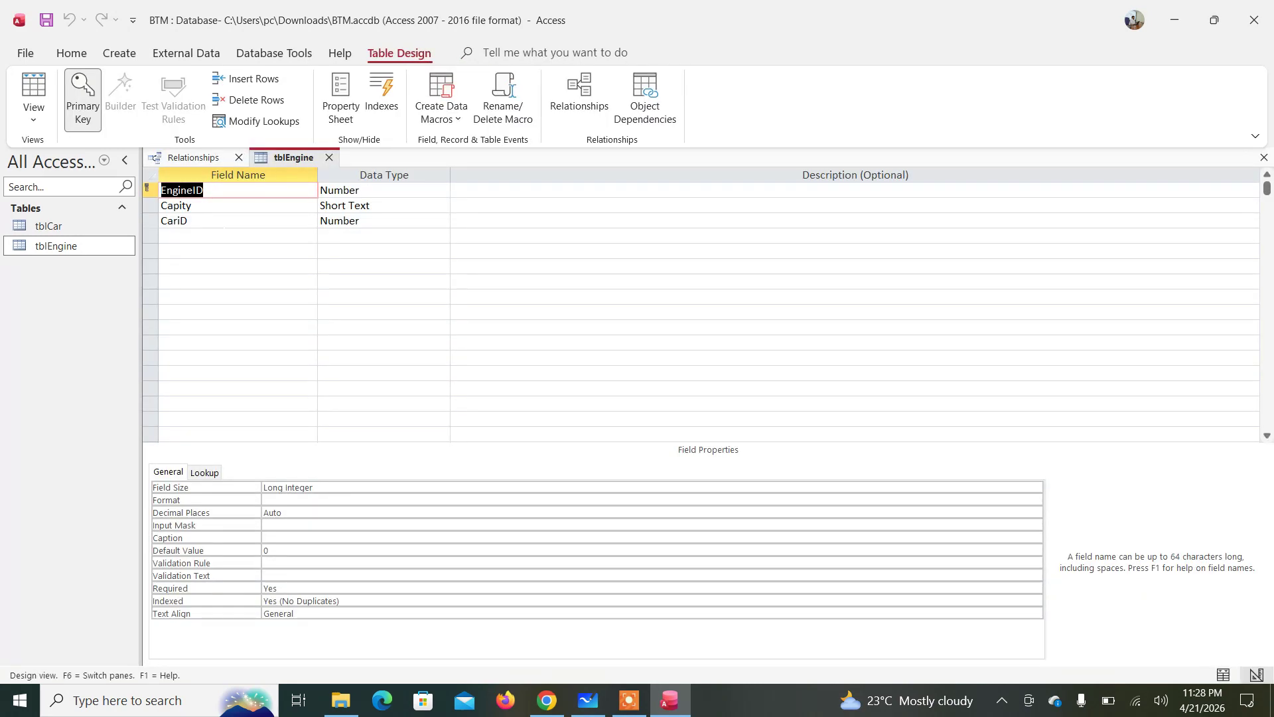
click(224, 222)
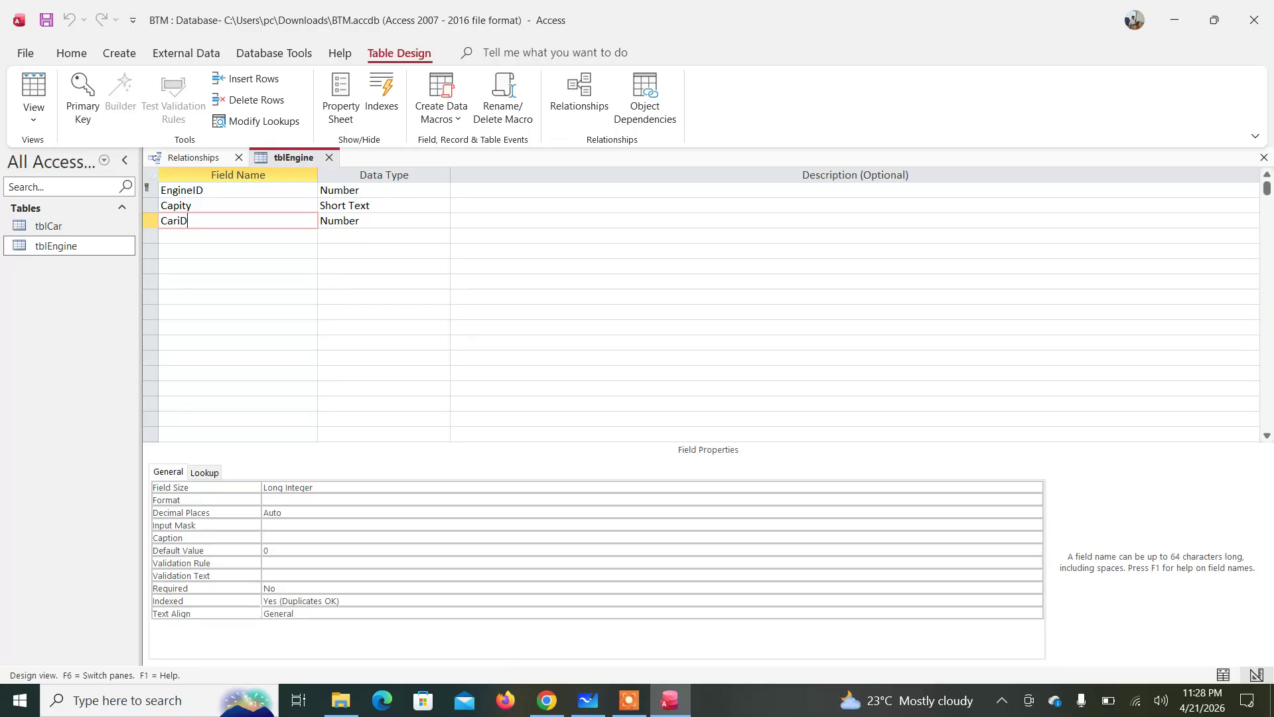
click(373, 601)
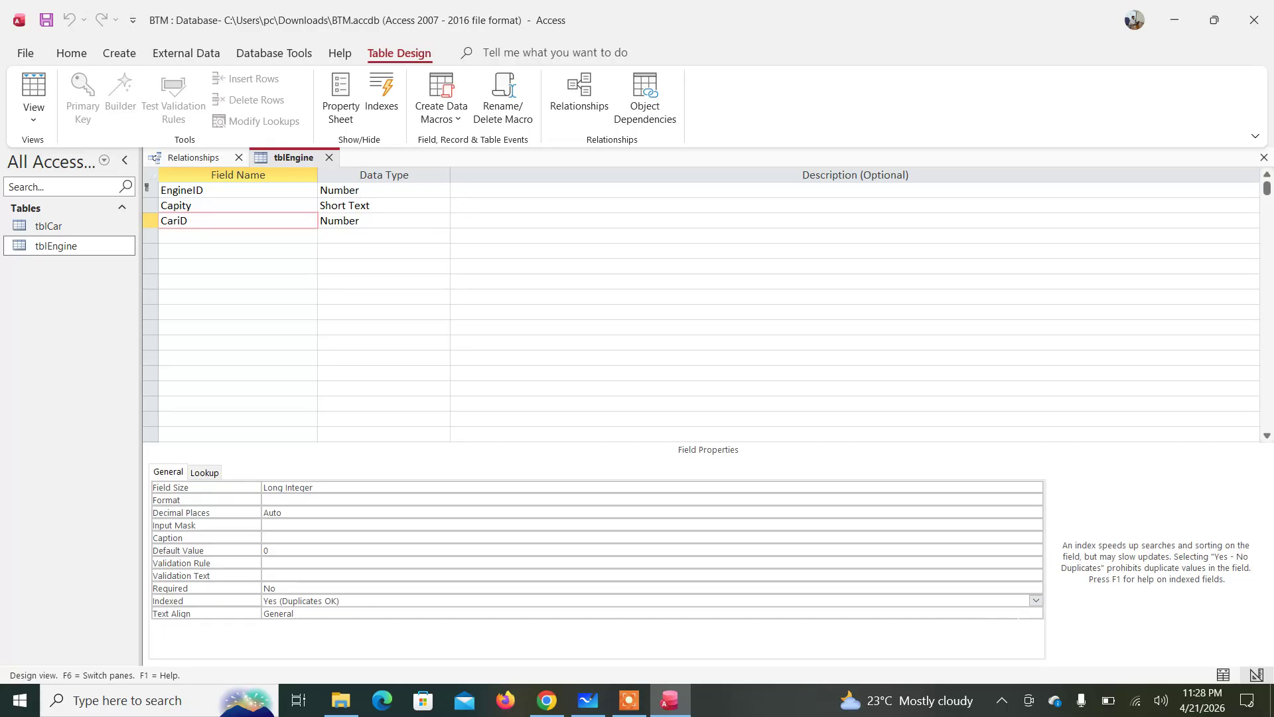
click(1035, 601)
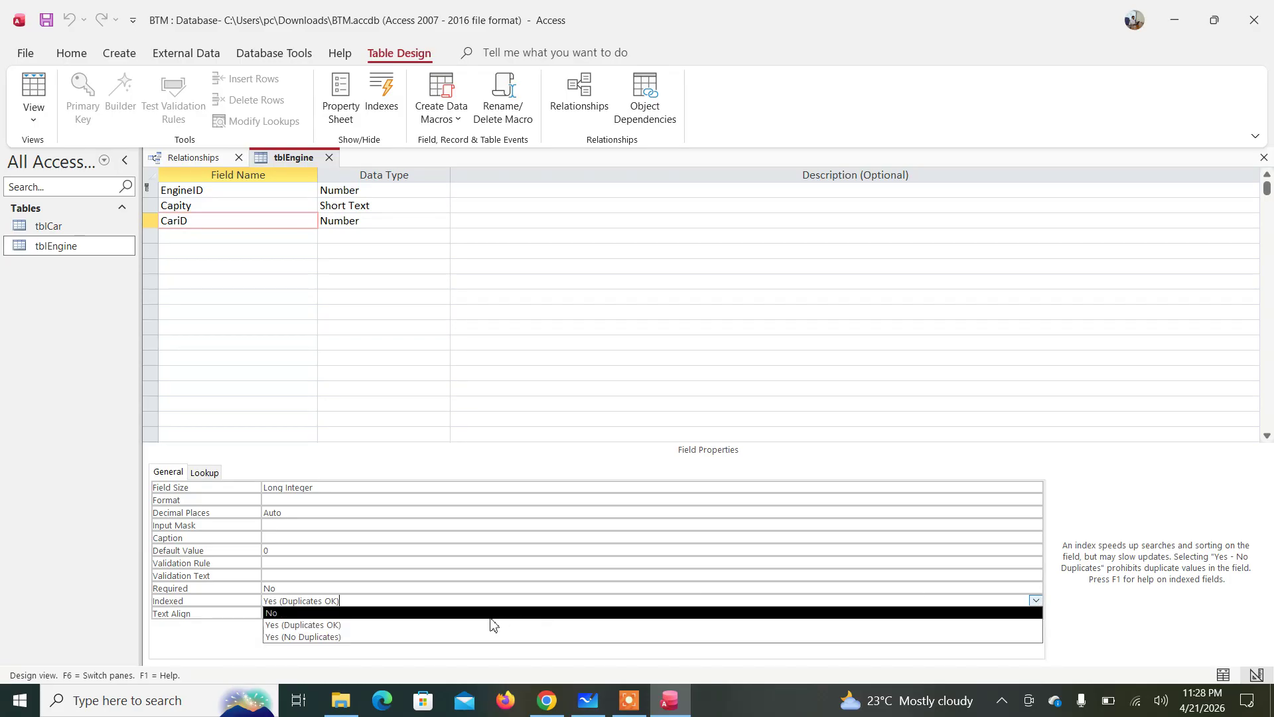
click(339, 639)
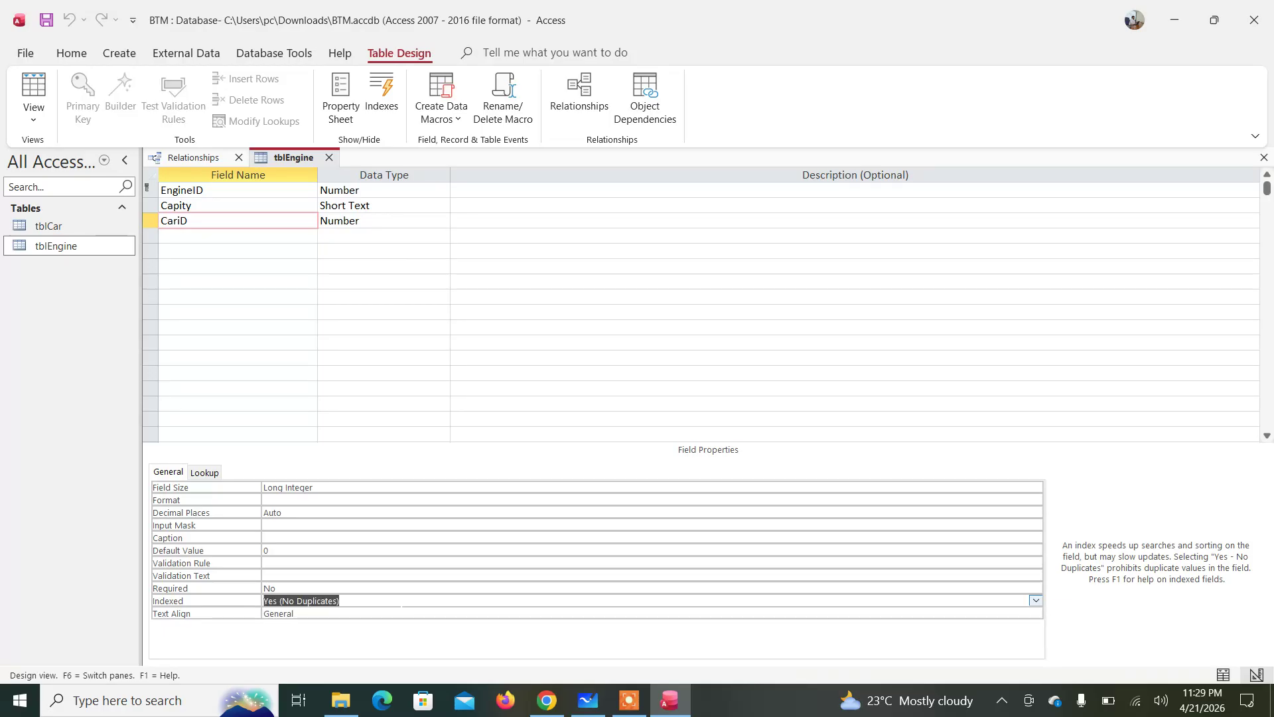
click(401, 606)
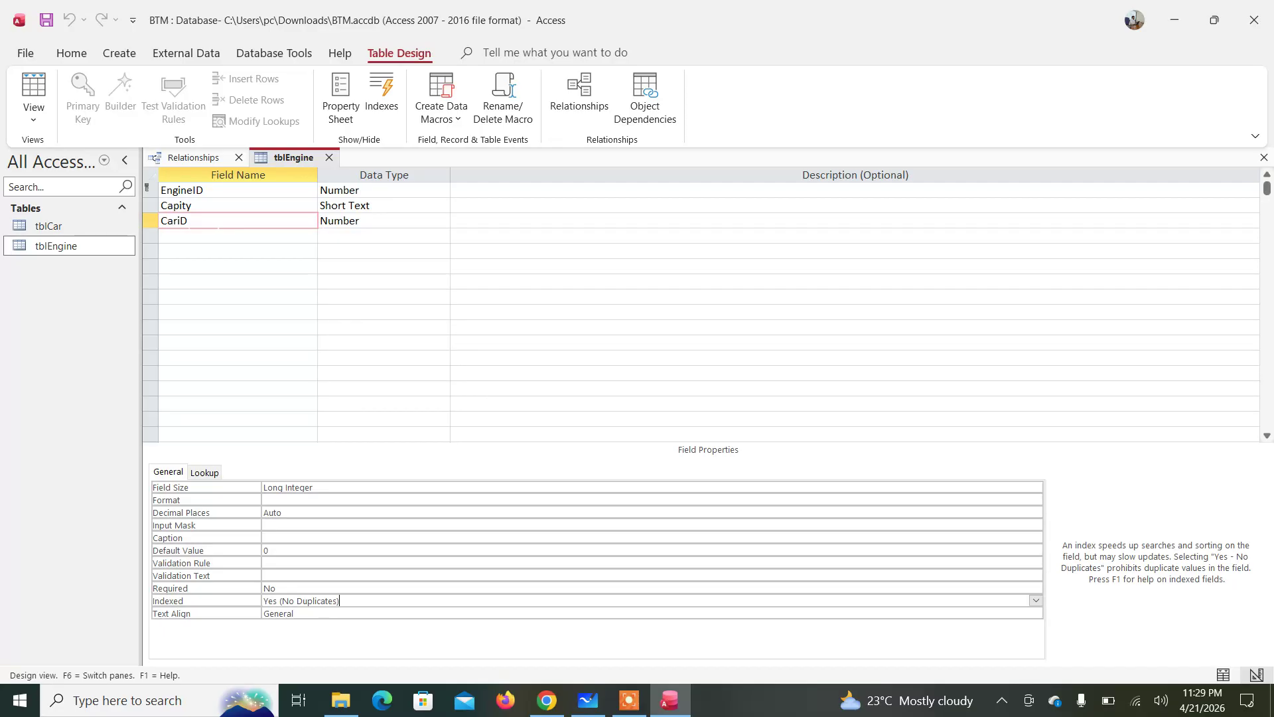
click(329, 158)
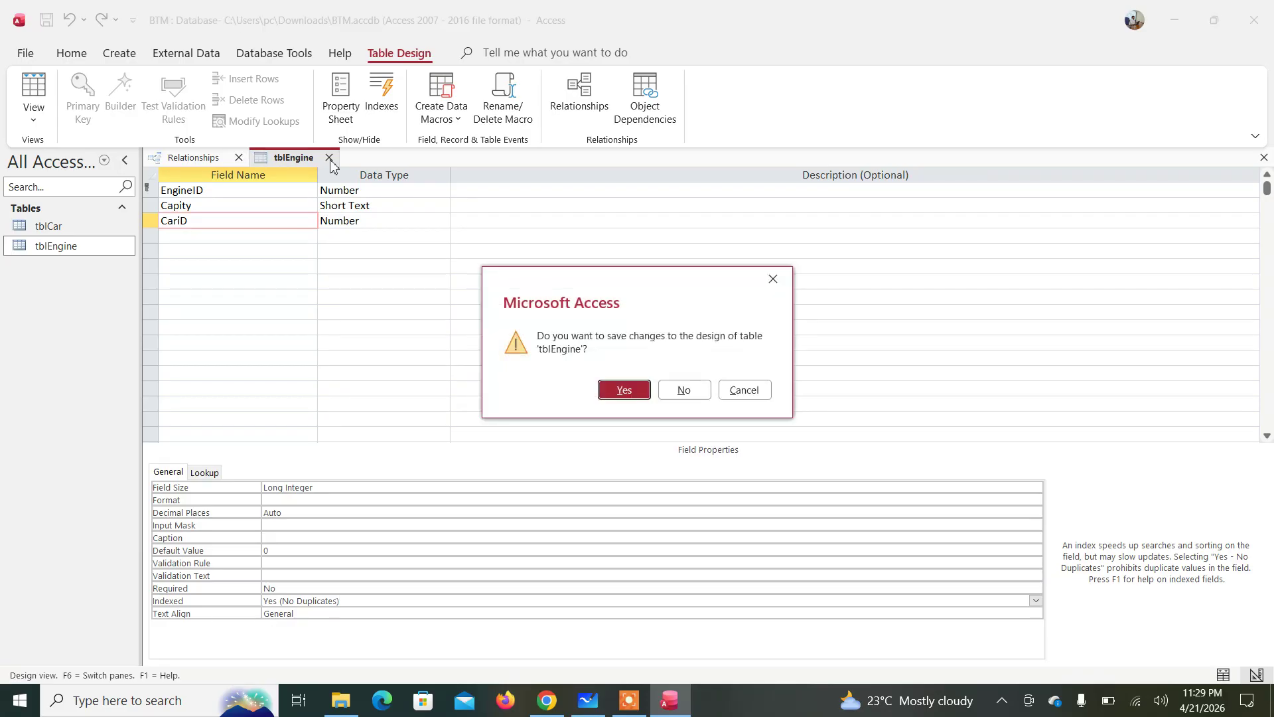
click(624, 390)
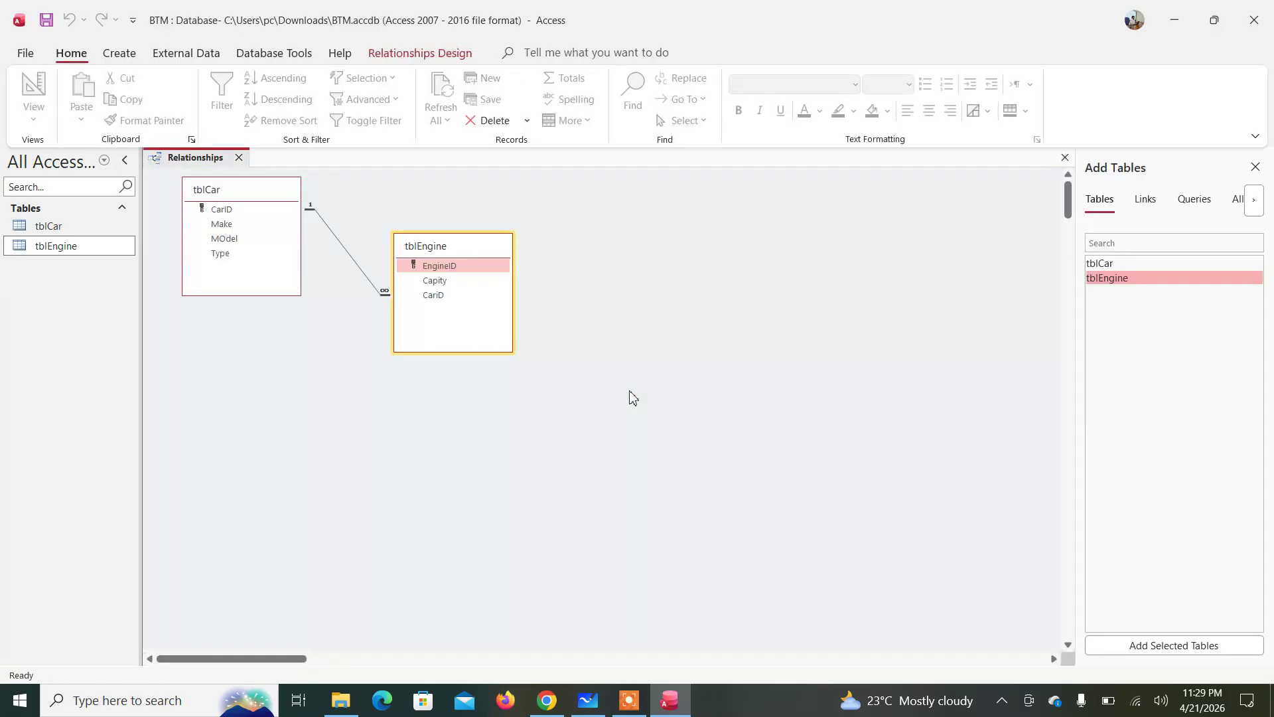
Delete the existing relationship between tblCar and tblEngine.
click(367, 284)
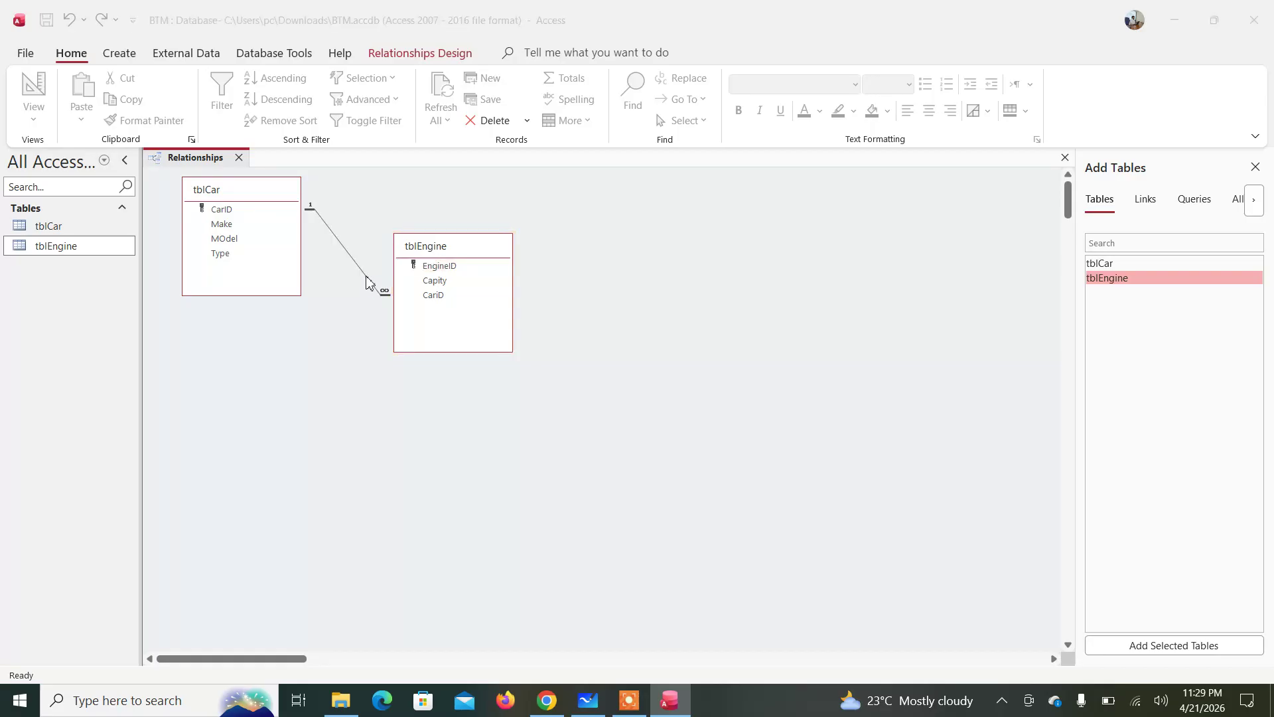
key(Delete)
key(Return)
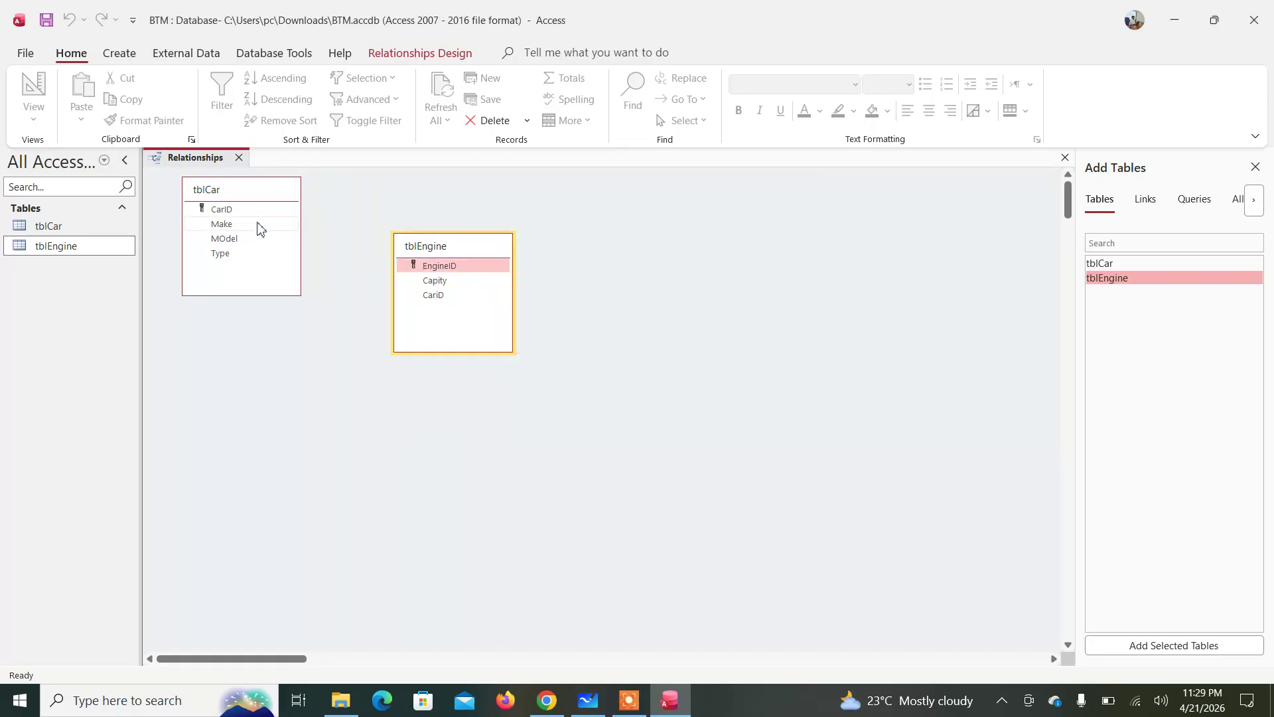
Create a one-to-one relationship from CarID in tblCar to CariD in tblEngine with referential integrity enforced.
click(242, 214)
drag(242, 214, 446, 301)
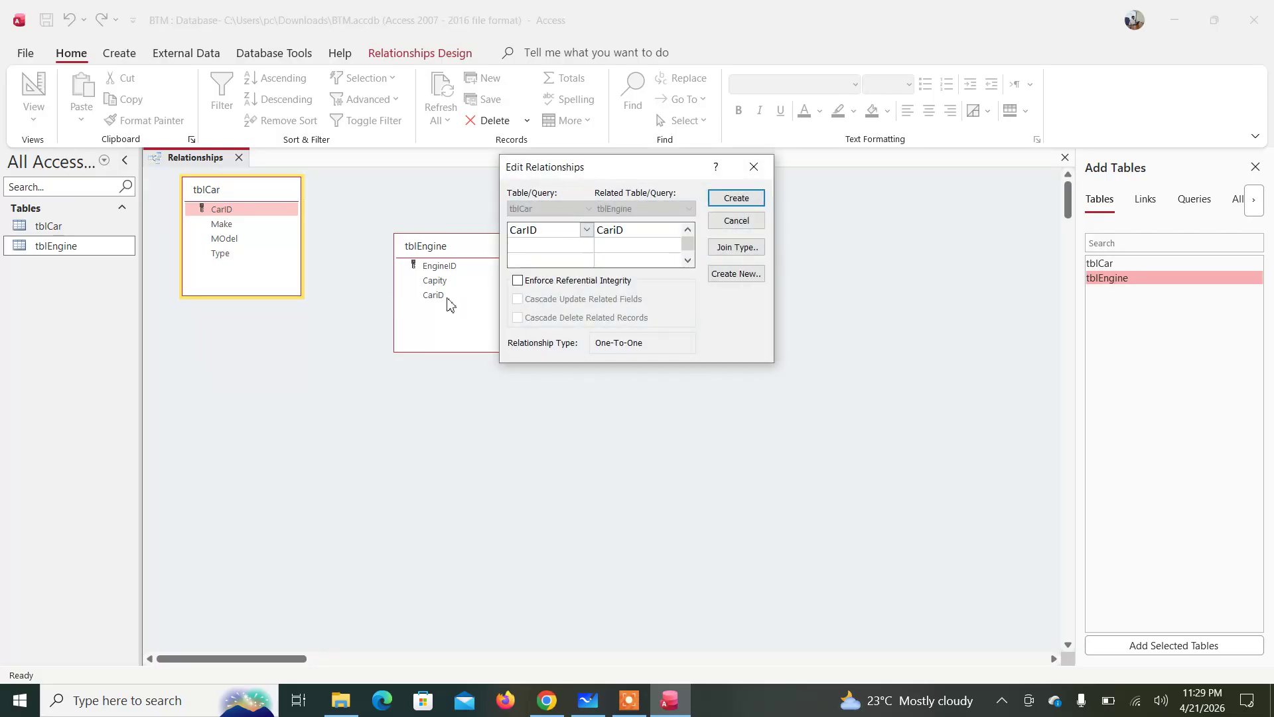
click(519, 286)
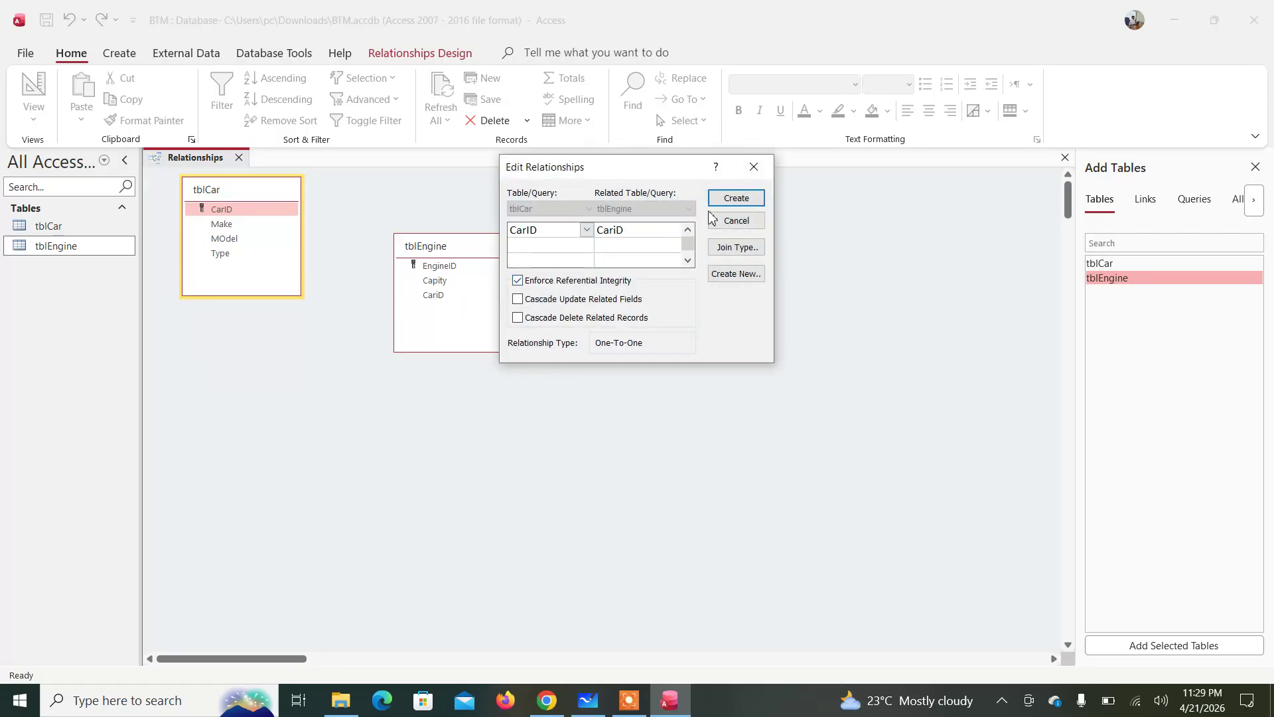
click(741, 201)
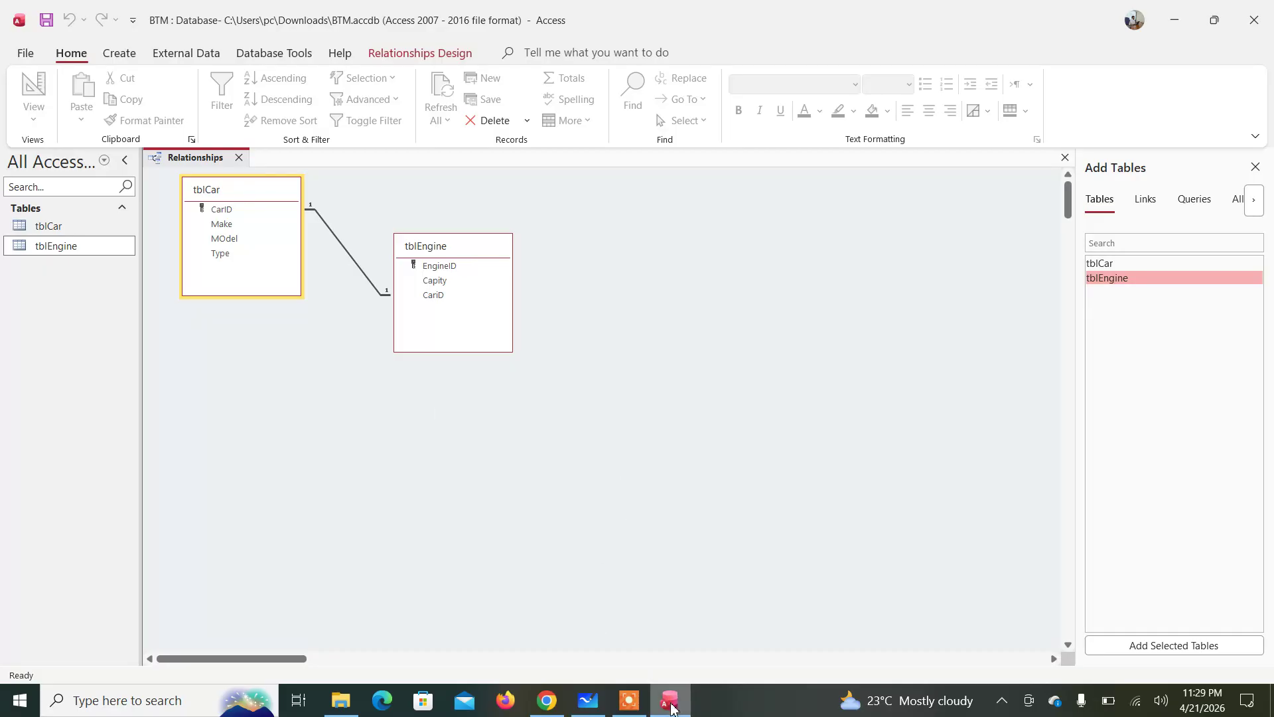
Switch to Microsoft Whiteboard and handwrite a boxed "Car" entity in pink on an empty area of the board.
mouse_move(672, 708)
mouse_move(588, 703)
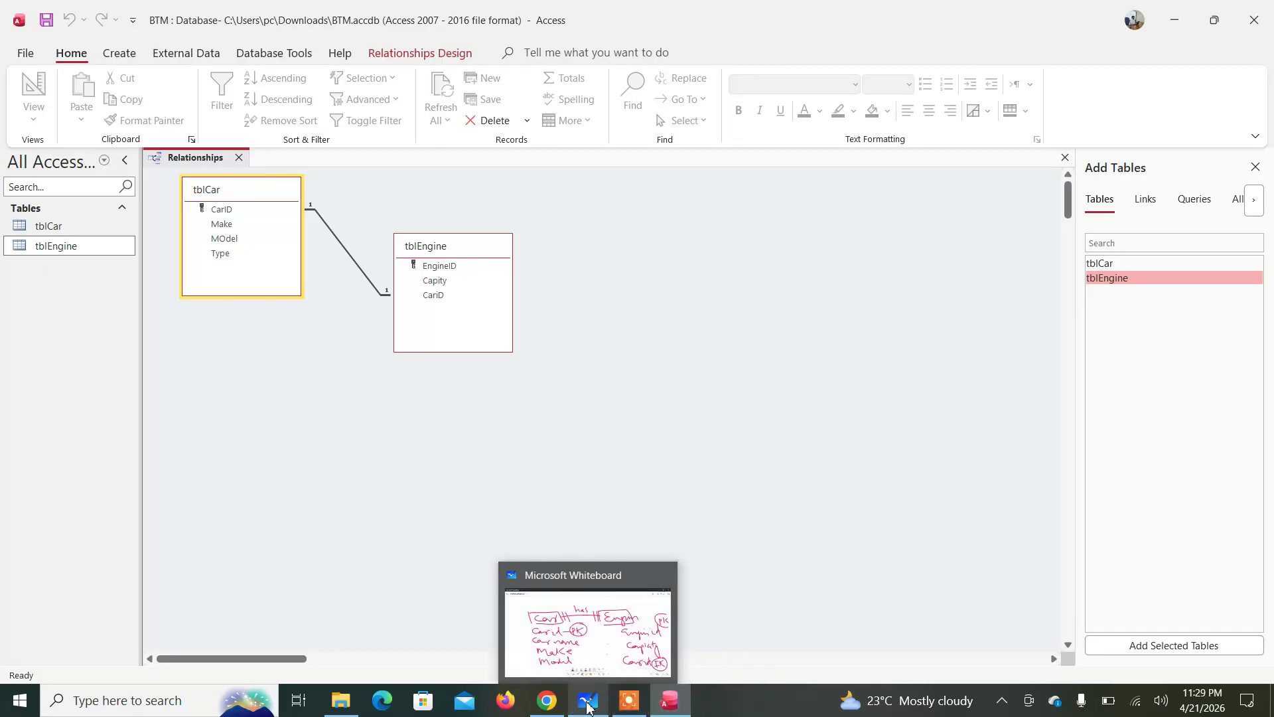
click(590, 614)
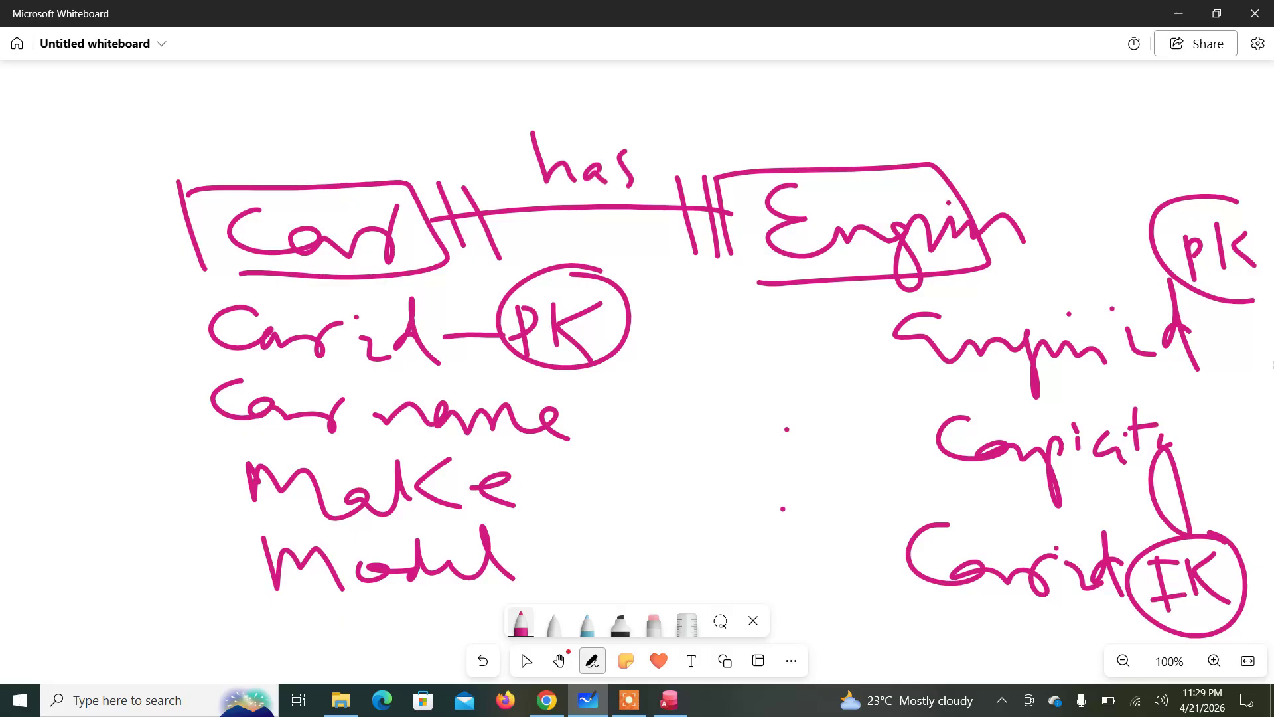
click(559, 661)
drag(746, 555, 681, 192)
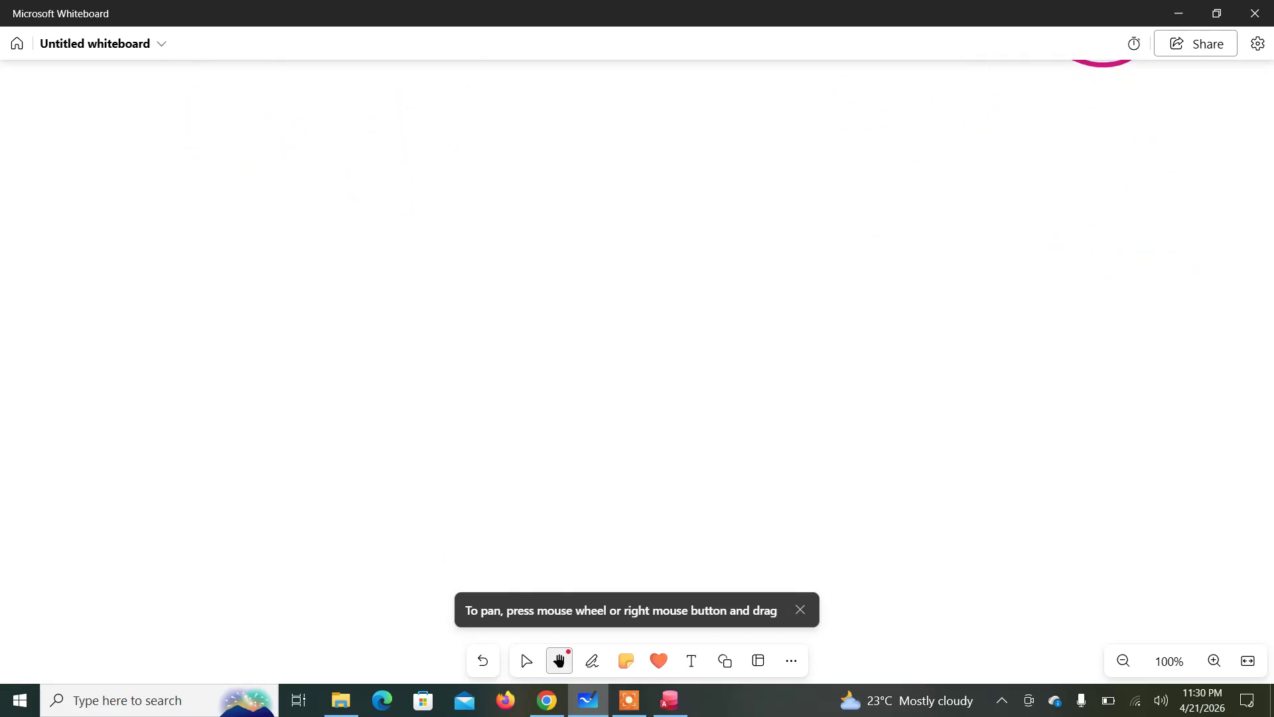
click(592, 661)
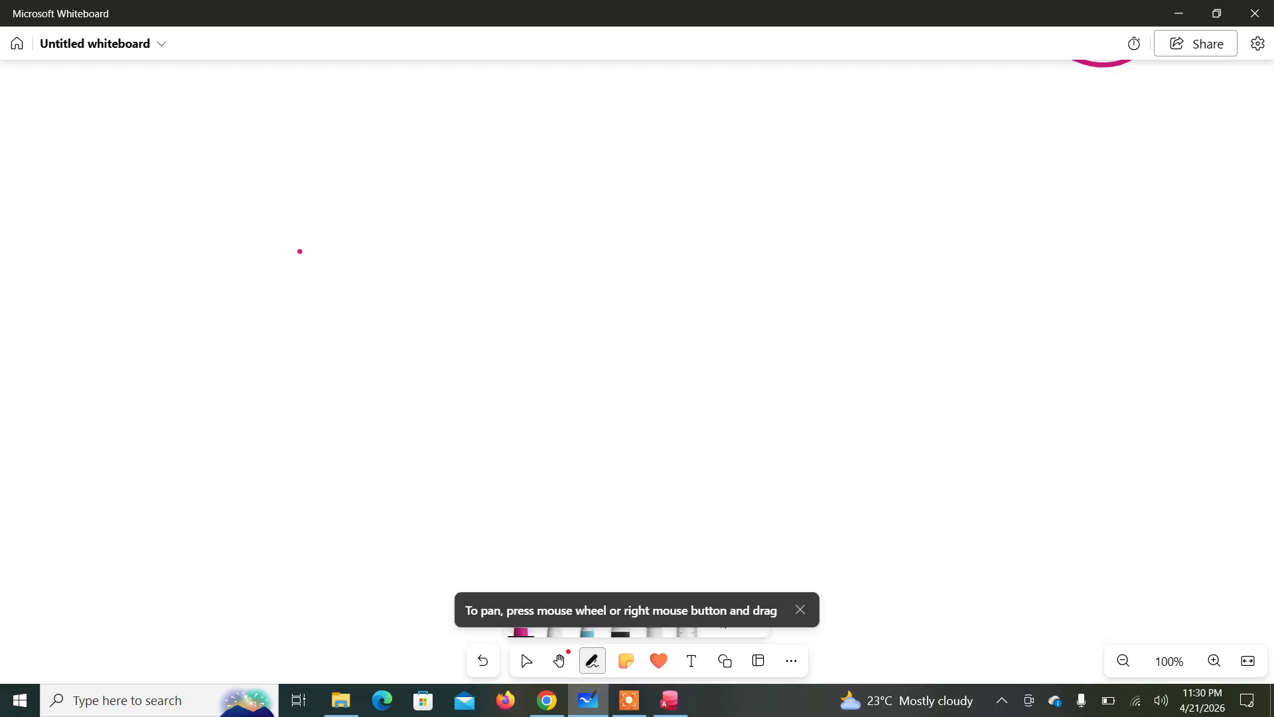
mouse_move(269, 184)
mouse_down()
mouse_move(280, 262)
mouse_move(412, 180)
mouse_move(289, 271)
mouse_up()
mouse_move(319, 215)
mouse_down()
mouse_move(306, 252)
mouse_move(342, 240)
mouse_move(392, 251)
mouse_move(402, 222)
mouse_up()
Draw a boxed "Engin" entity to the right of the Car box and connect the two boxes with a horizontal line.
drag(803, 188, 817, 260)
mouse_move(801, 207)
mouse_down()
mouse_move(1036, 154)
mouse_move(863, 279)
mouse_up()
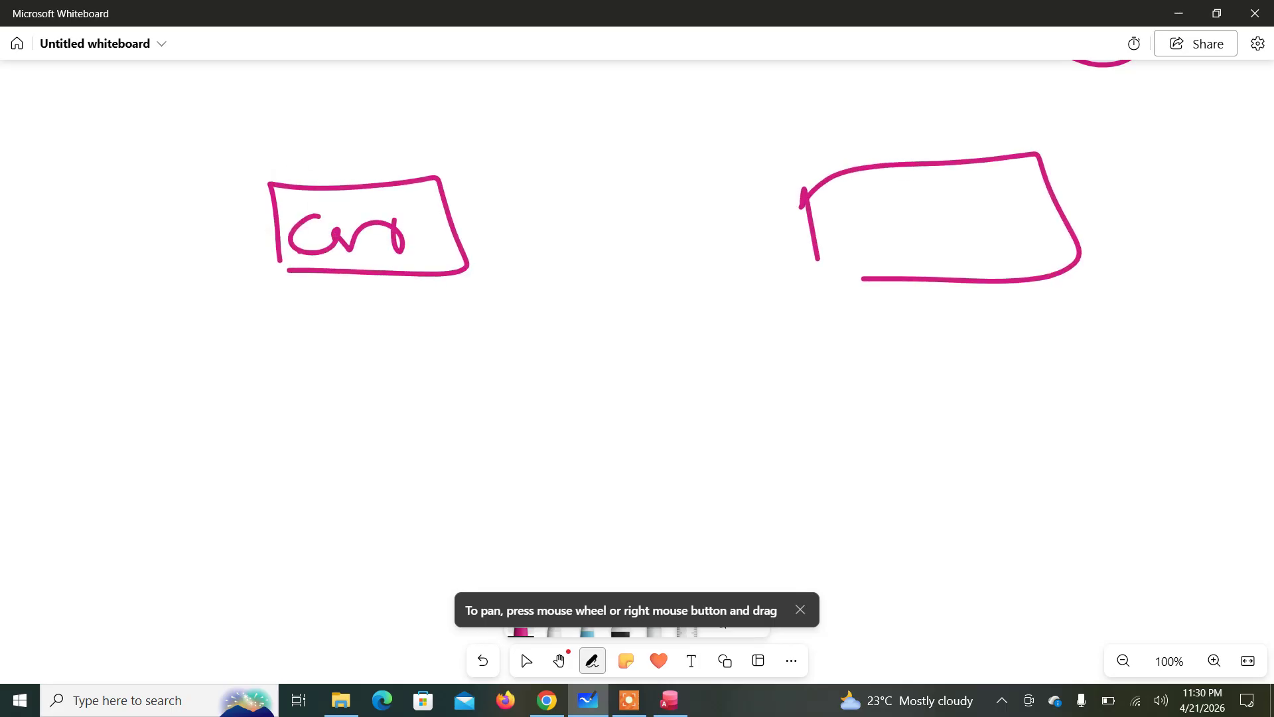
mouse_move(887, 182)
mouse_down()
mouse_move(860, 232)
mouse_move(961, 227)
mouse_move(980, 289)
mouse_move(1028, 242)
mouse_move(1066, 242)
mouse_up()
click(1006, 198)
drag(445, 226, 816, 226)
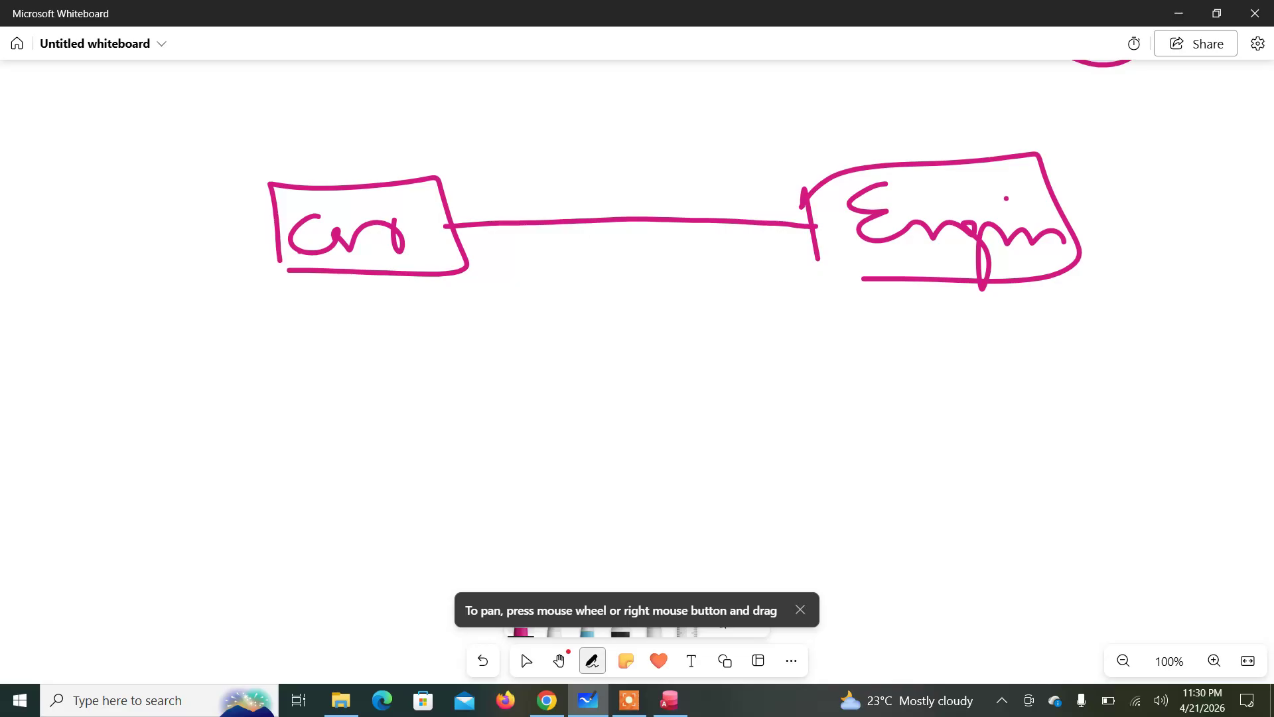
Handwrite "Car id (PK)" in light blue beneath the Car box.
click(587, 624)
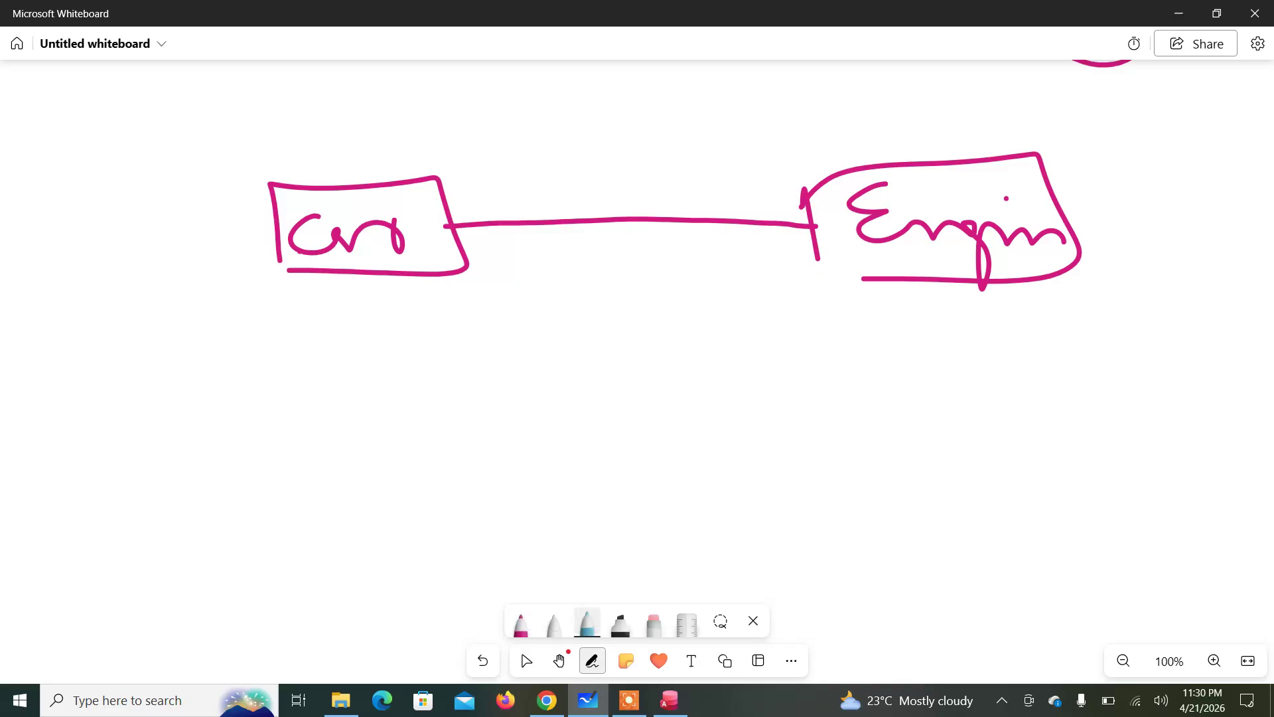
mouse_move(316, 318)
mouse_down()
mouse_move(325, 342)
mouse_move(396, 322)
mouse_up()
drag(419, 340, 514, 376)
click(424, 317)
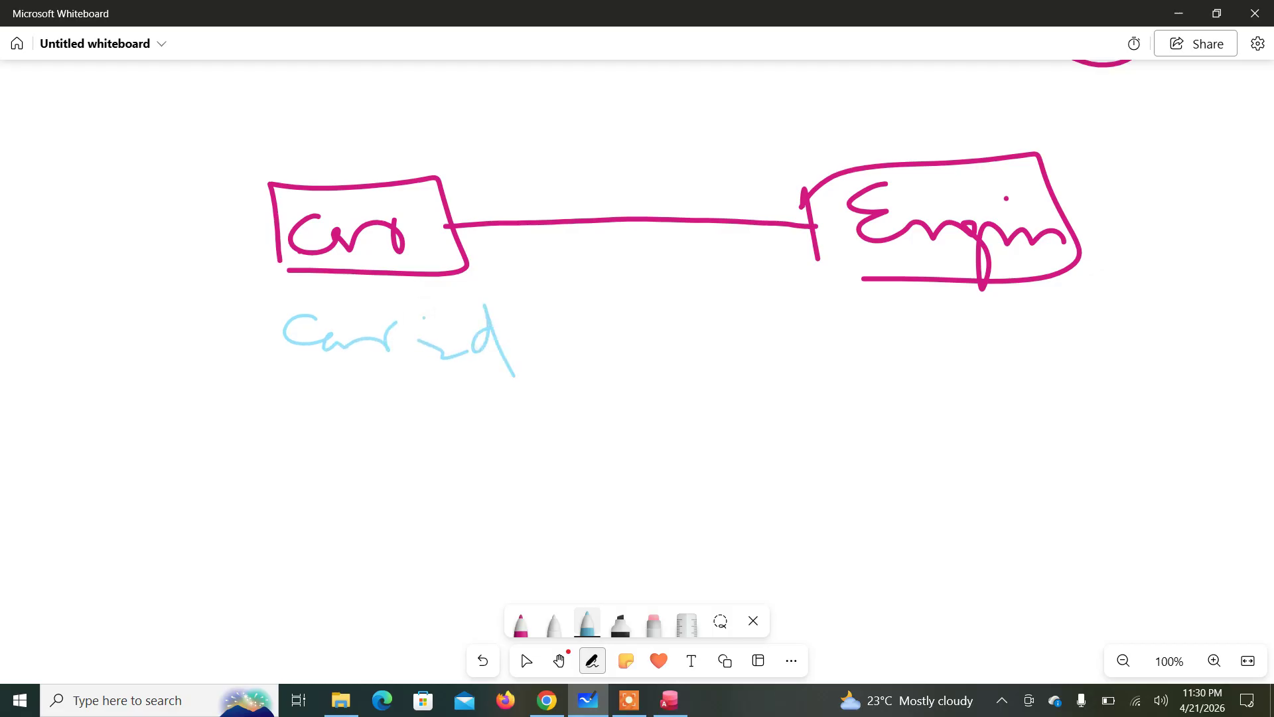
drag(548, 296, 543, 378)
drag(558, 326, 569, 373)
drag(562, 330, 565, 349)
drag(608, 314, 612, 360)
mouse_move(635, 313)
mouse_down()
mouse_move(616, 336)
mouse_move(635, 354)
mouse_up()
mouse_move(635, 287)
mouse_down()
mouse_move(660, 343)
mouse_move(649, 392)
mouse_up()
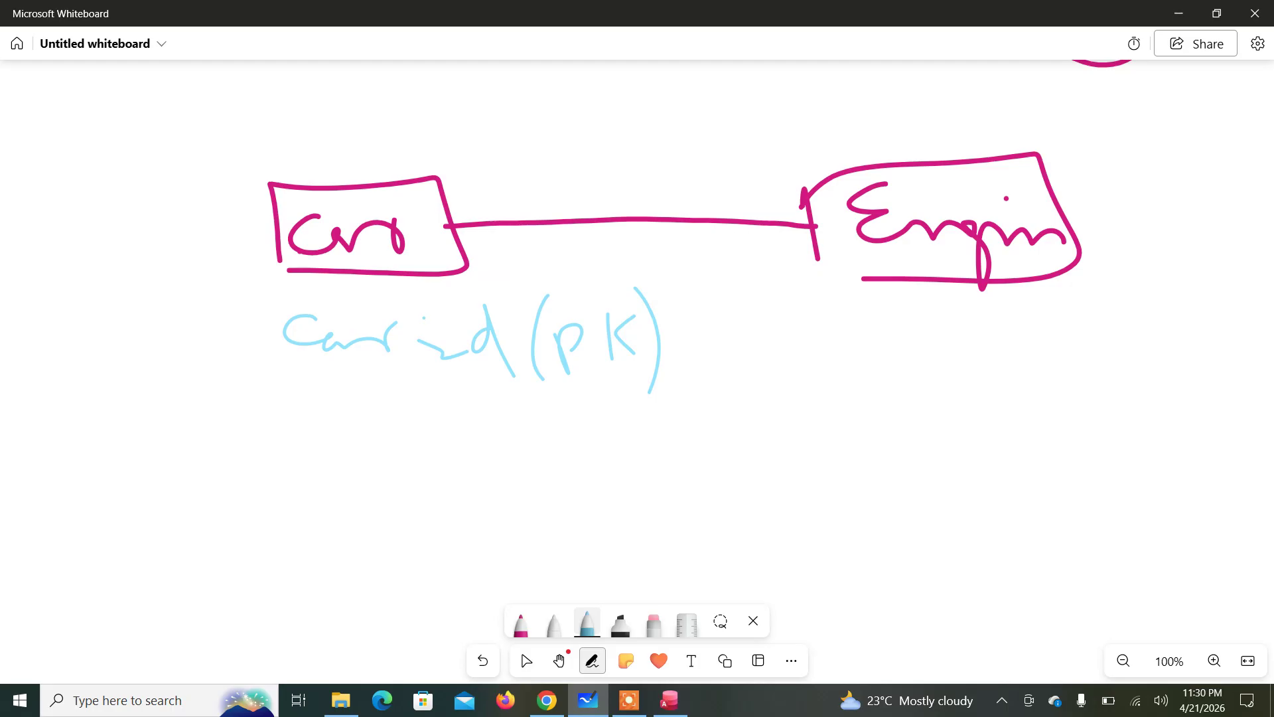
Handwrite "Car id (PK)" beneath the Engin box and add "FK" directly under the PK mark.
mouse_move(908, 317)
mouse_down()
mouse_move(911, 346)
mouse_move(977, 334)
mouse_up()
mouse_move(976, 328)
mouse_down()
mouse_move(978, 351)
mouse_move(1043, 362)
mouse_move(1047, 338)
mouse_move(1039, 353)
mouse_up()
drag(1061, 300, 1073, 360)
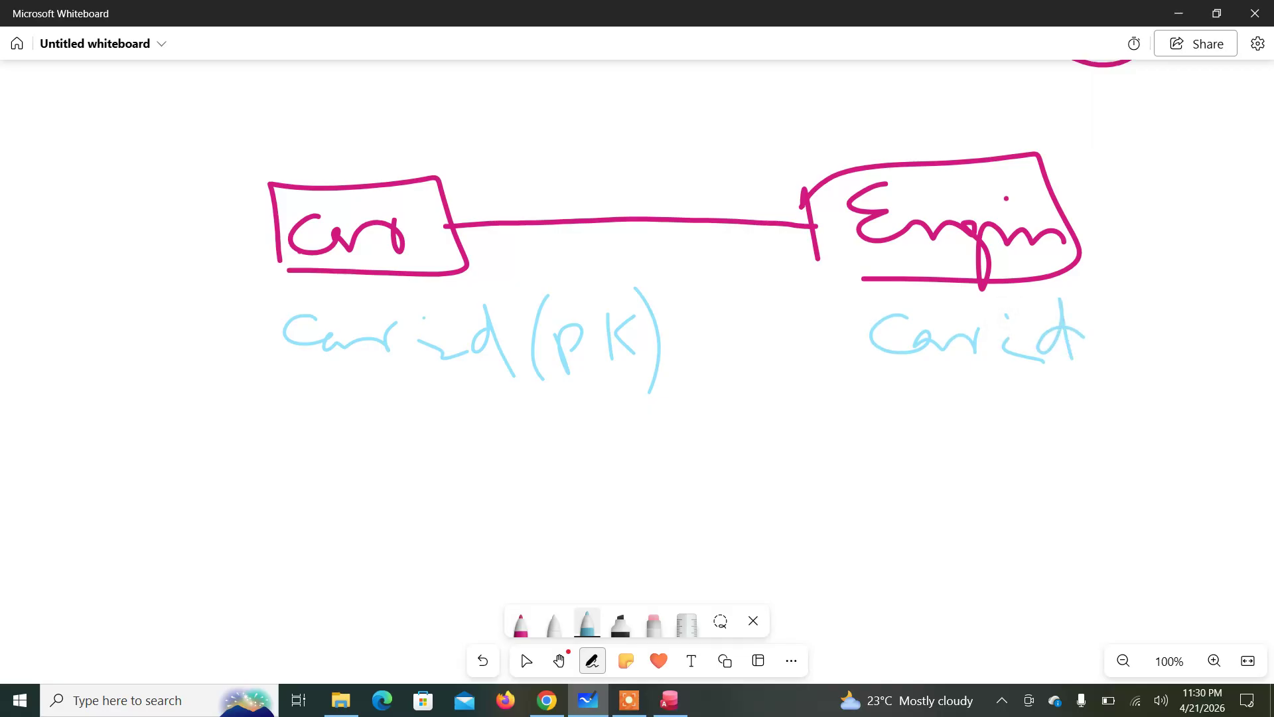
drag(1116, 270, 1110, 388)
drag(1120, 312, 1122, 362)
mouse_move(1123, 318)
mouse_down()
mouse_move(1131, 340)
mouse_move(1164, 352)
mouse_up()
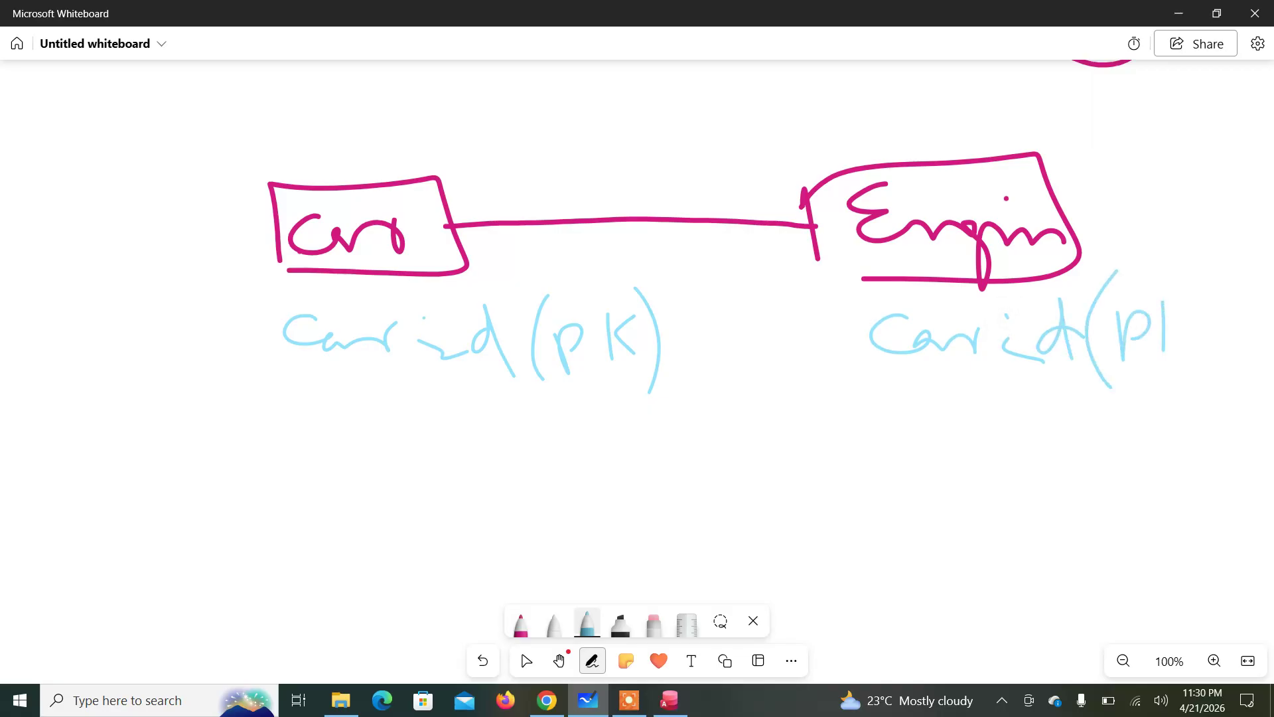
drag(1191, 300, 1166, 331)
drag(1166, 331, 1198, 363)
drag(1203, 256, 1222, 375)
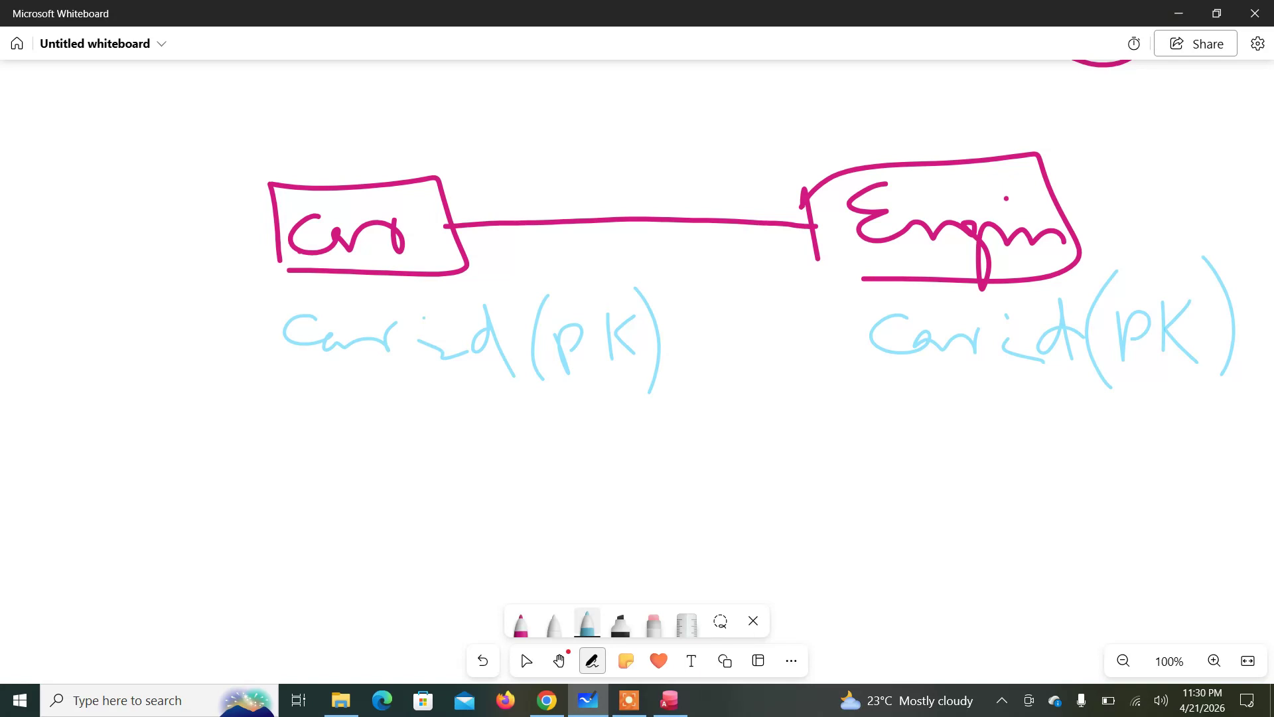
mouse_move(1129, 397)
mouse_down()
mouse_move(1134, 450)
mouse_move(1152, 396)
mouse_move(1152, 430)
mouse_up()
drag(1170, 397, 1172, 438)
drag(1198, 400, 1196, 438)
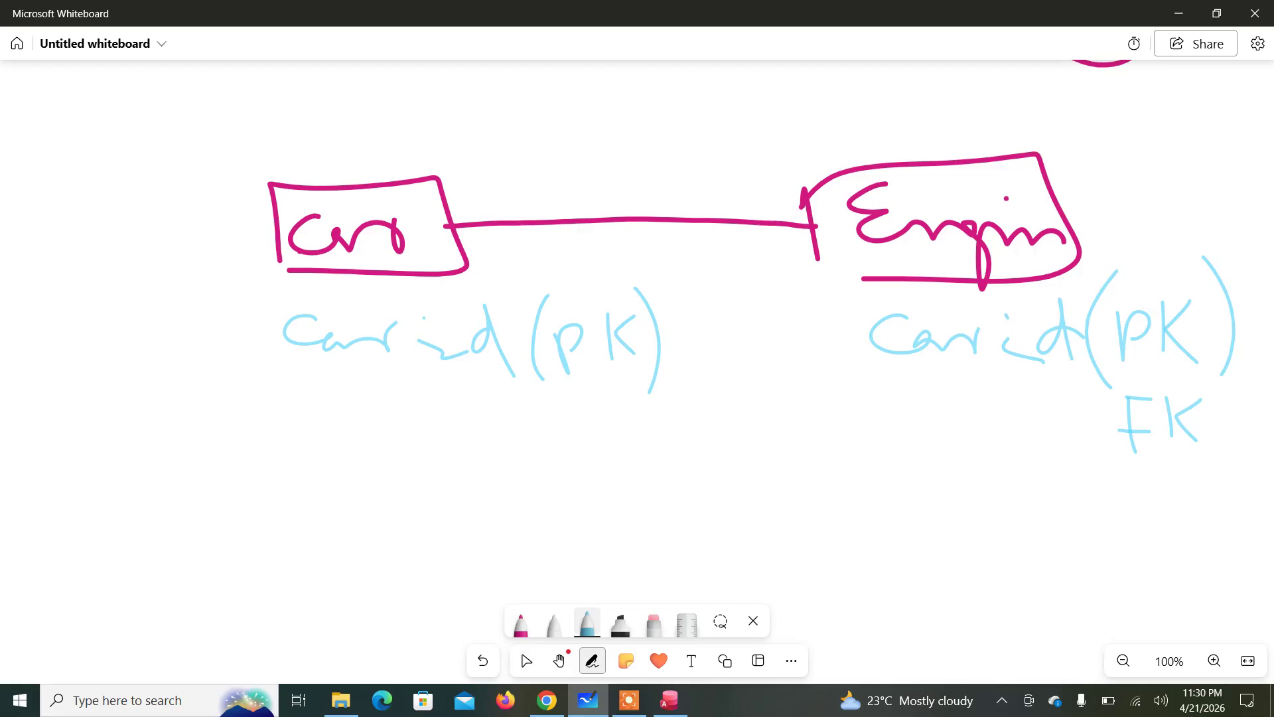
Add the handwritten engine id and capacity attributes below the Engin entity's Car id key.
mouse_move(938, 439)
mouse_down()
mouse_move(893, 458)
mouse_move(942, 487)
mouse_move(1016, 479)
mouse_move(1042, 506)
mouse_move(1147, 516)
mouse_move(1191, 504)
mouse_move(1200, 527)
mouse_up()
click(1091, 468)
mouse_move(933, 532)
mouse_down()
mouse_move(961, 578)
mouse_move(1069, 603)
mouse_move(1121, 597)
mouse_up()
click(1065, 559)
drag(1128, 549, 1130, 581)
mouse_move(1130, 584)
mouse_down()
mouse_move(1219, 560)
mouse_move(1167, 561)
mouse_up()
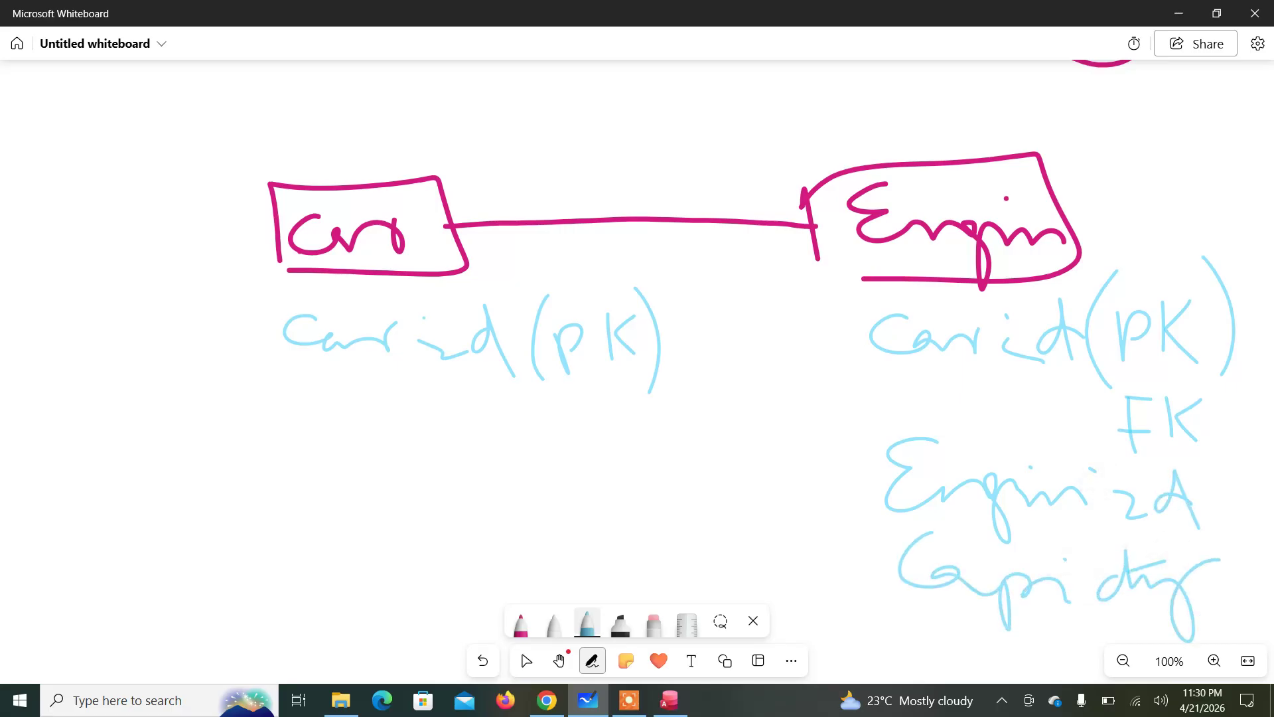
Draw three placeholder attribute lines under the Car entity's key and mark the connecting line with one-to-one double bars at both ends.
drag(333, 403, 413, 403)
drag(340, 440, 394, 442)
drag(358, 503, 430, 502)
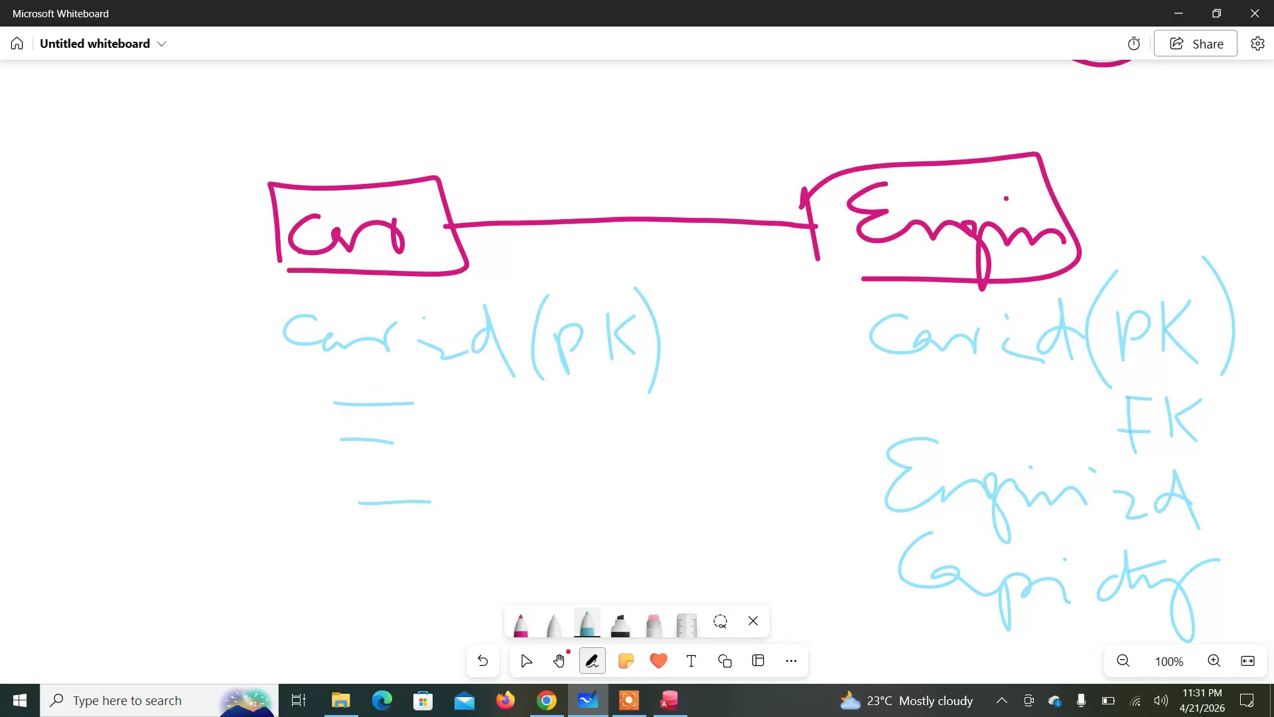
mouse_move(463, 190)
mouse_down()
mouse_move(473, 259)
mouse_move(492, 253)
mouse_up()
drag(745, 194, 772, 264)
drag(770, 197, 785, 270)
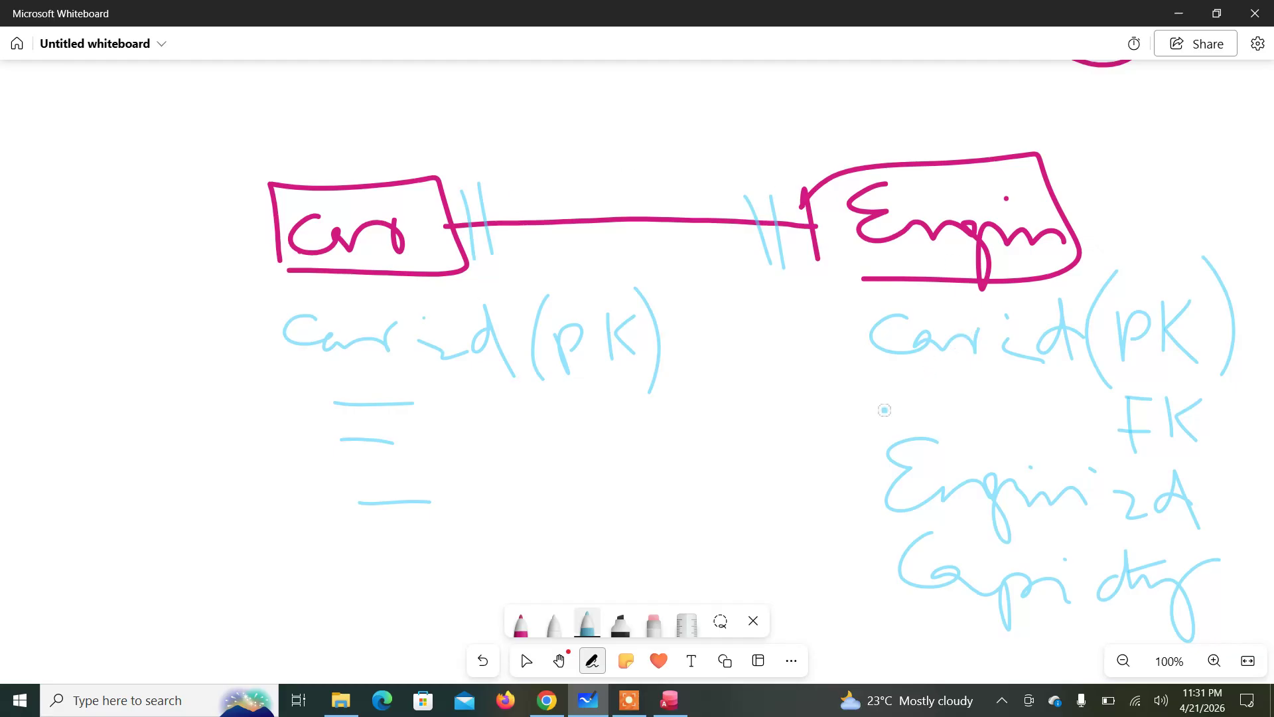
Switch back to Access and delete the relationship between tblCar and tblEngine.
click(672, 704)
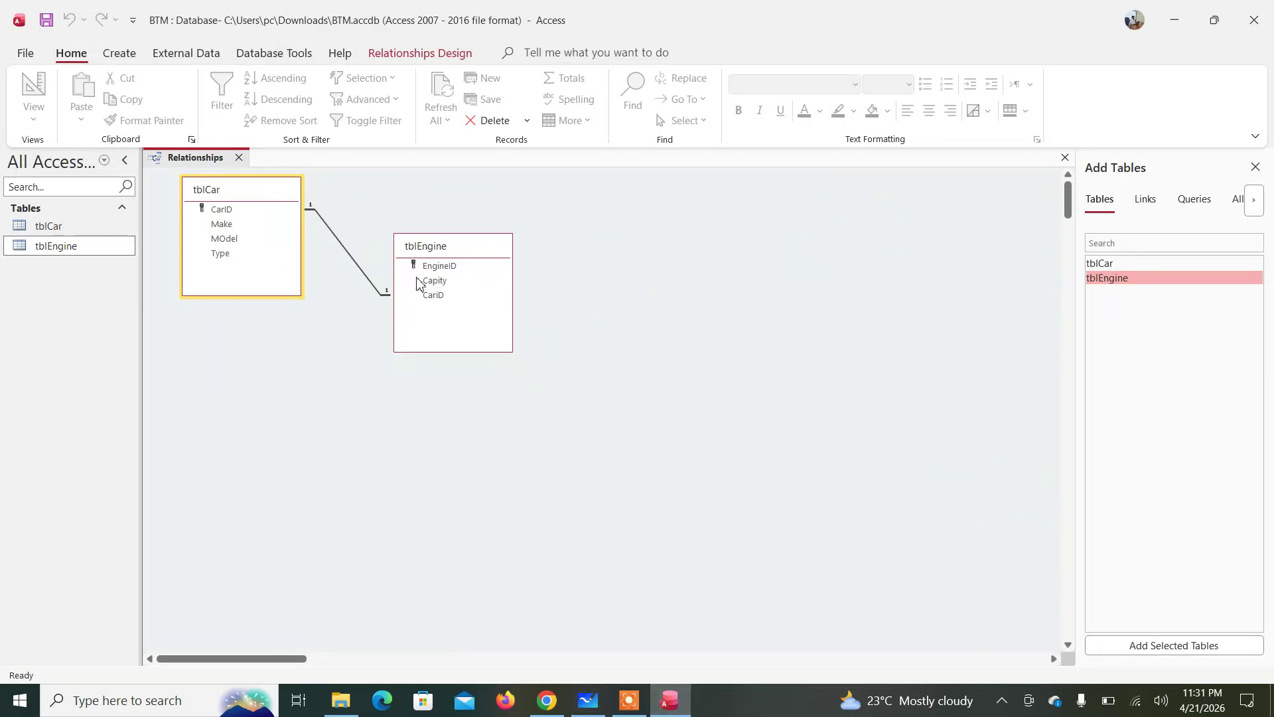
click(458, 249)
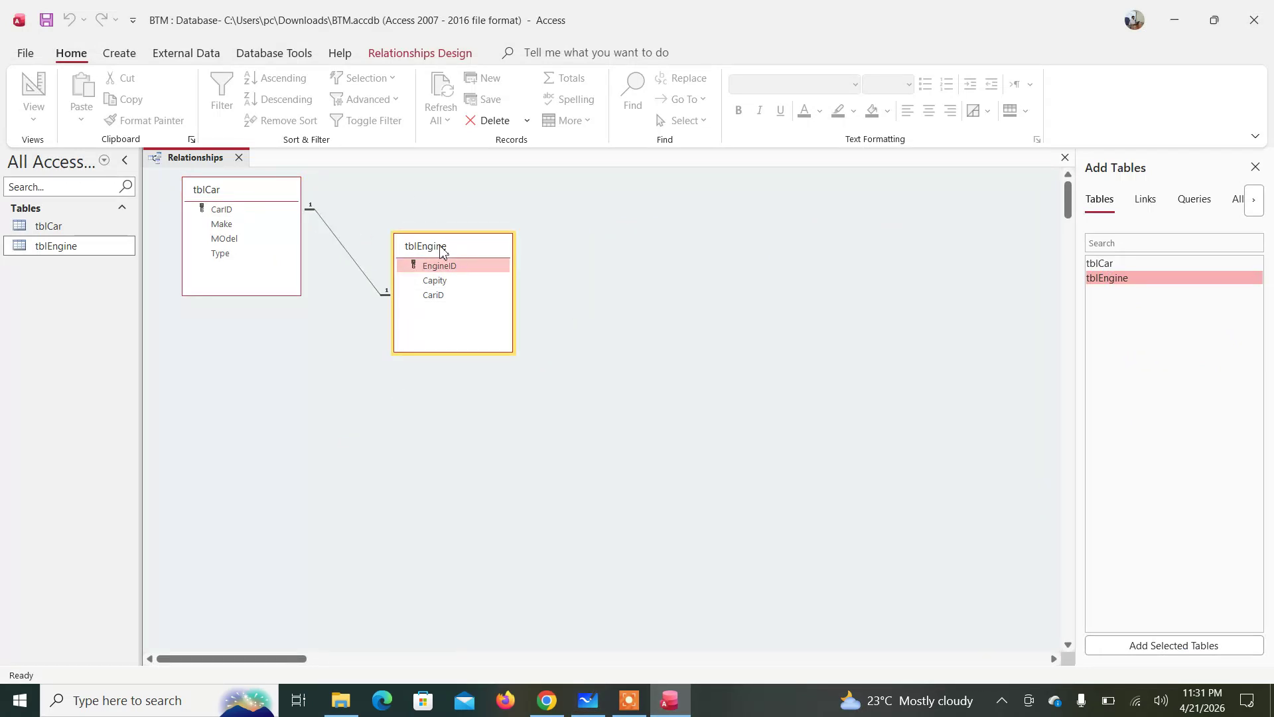
click(354, 259)
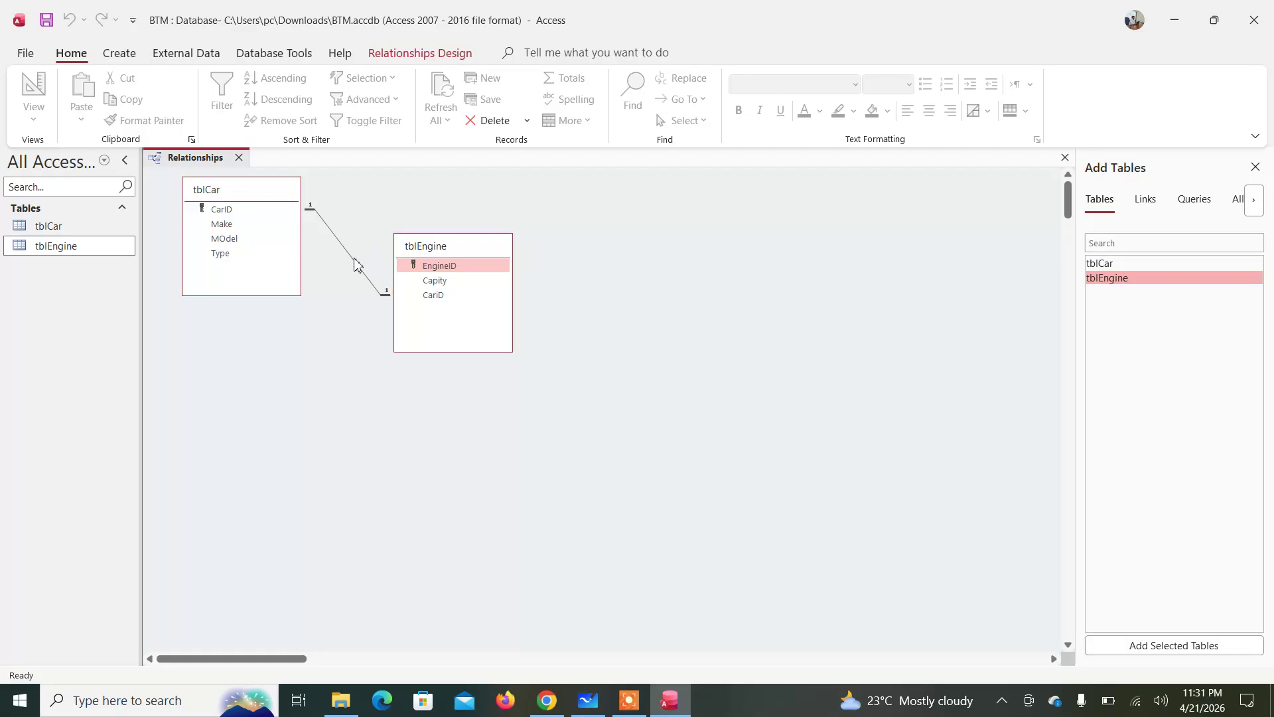
click(353, 259)
key(Delete)
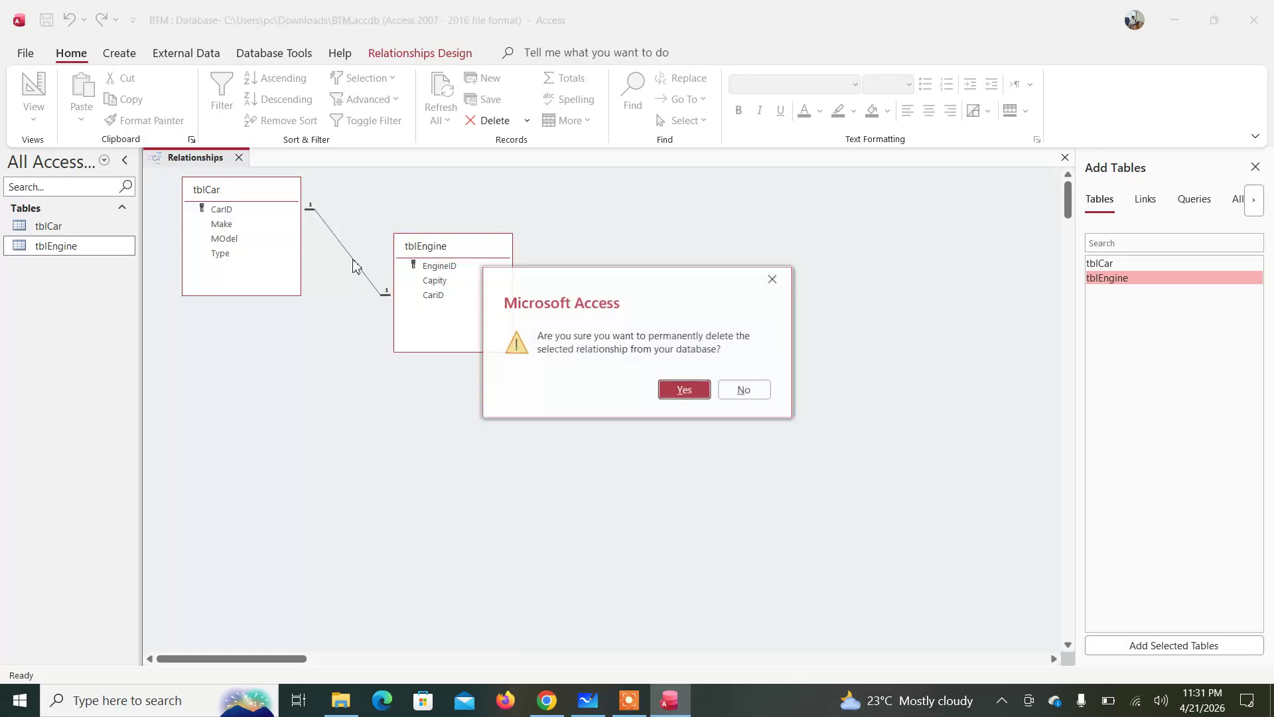
key(Return)
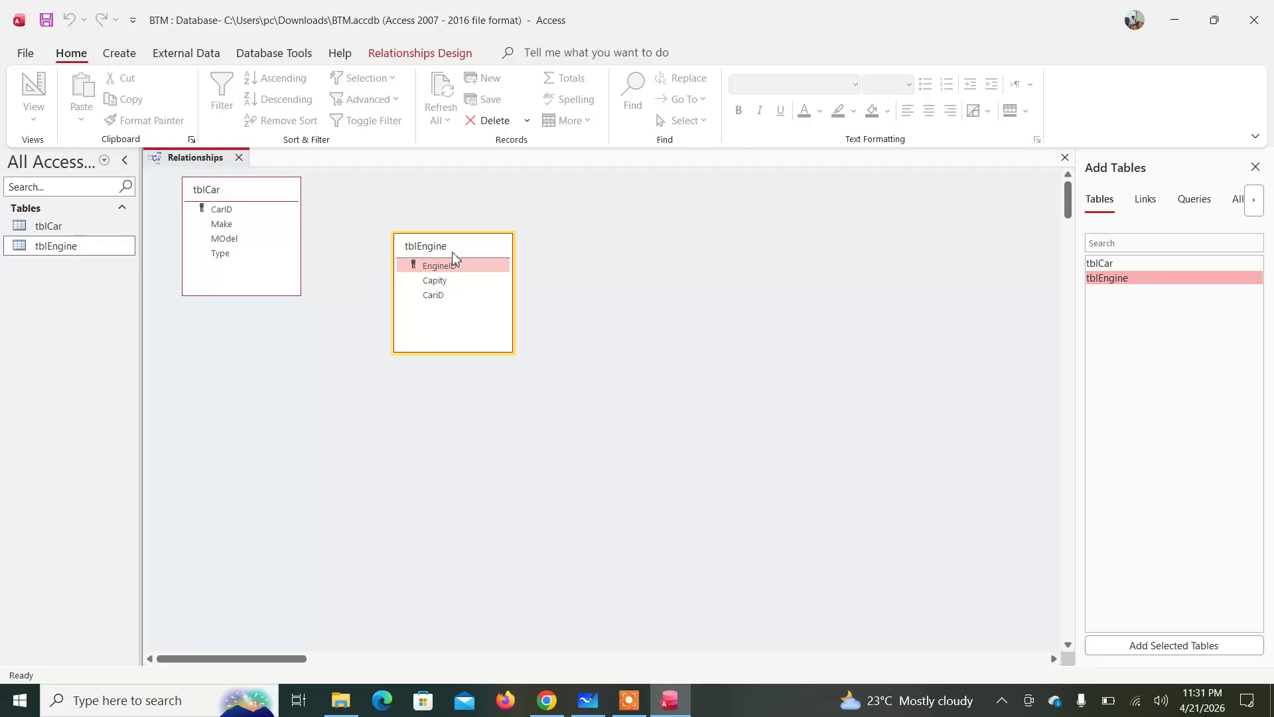
Make CariD the primary key of tblEngine in place of EngineID, then save and close the table design.
right_click(453, 258)
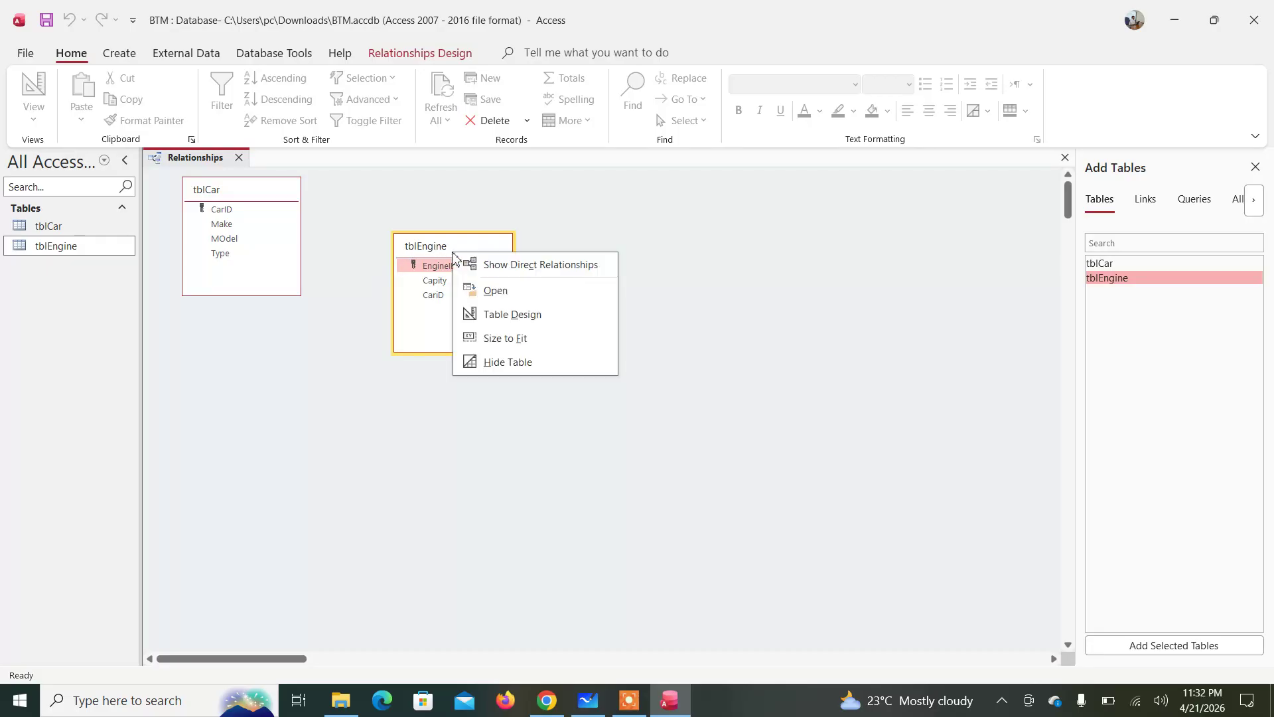
click(526, 315)
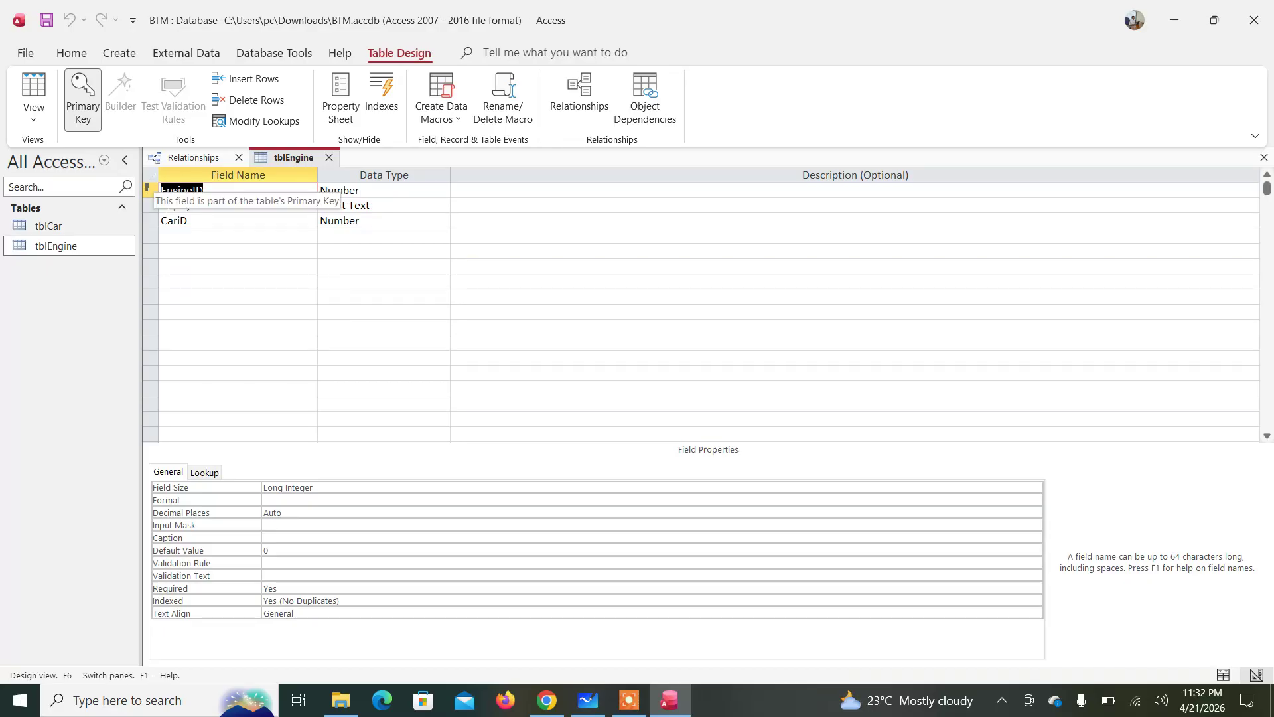
click(150, 221)
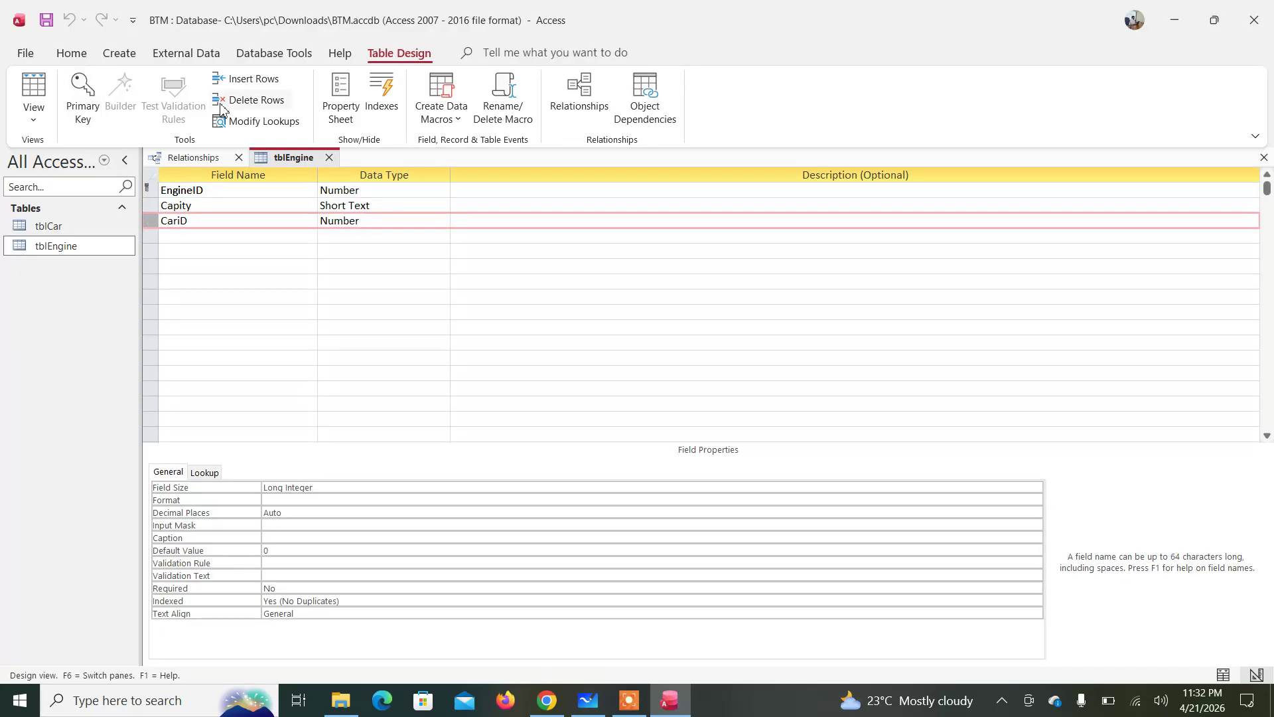
click(88, 101)
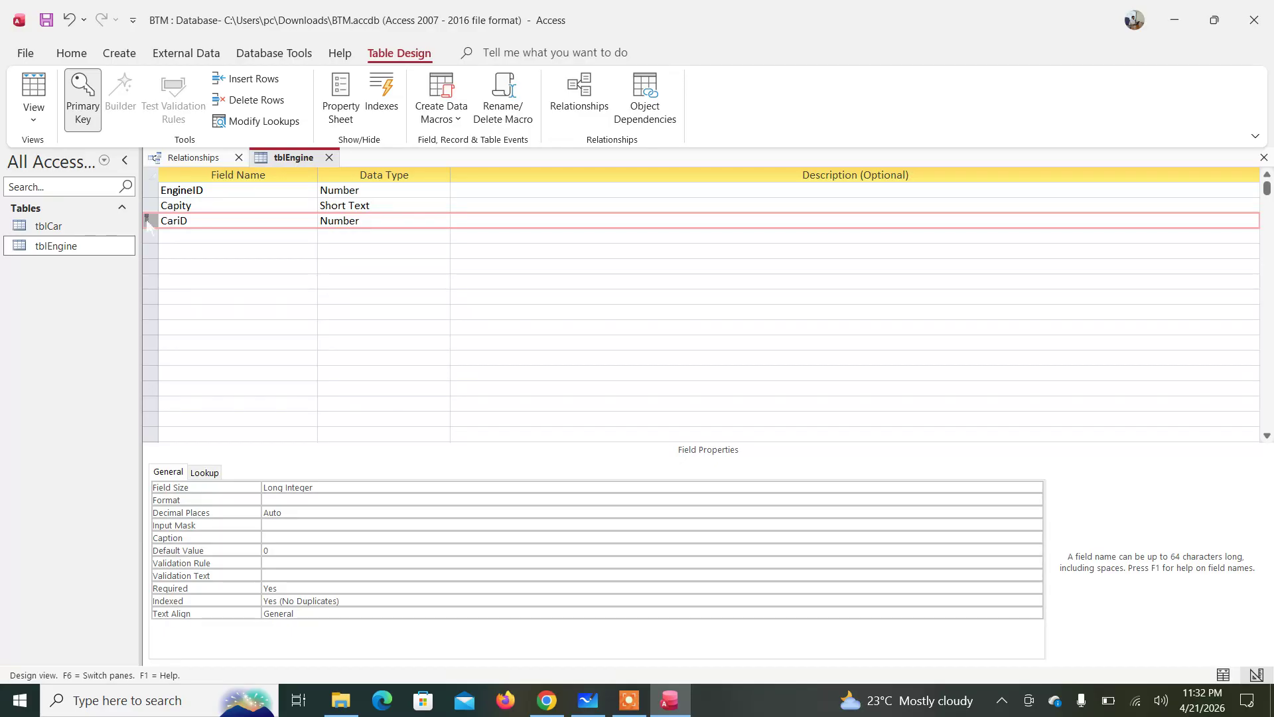
click(329, 160)
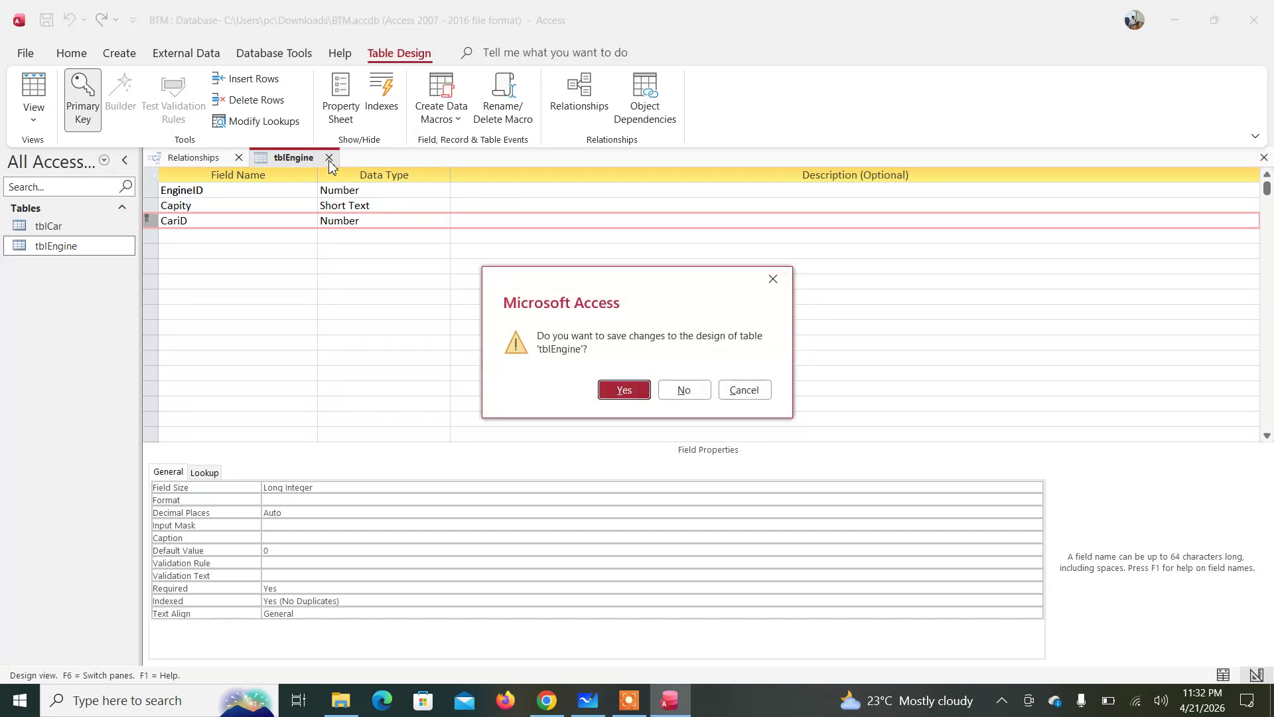
click(633, 393)
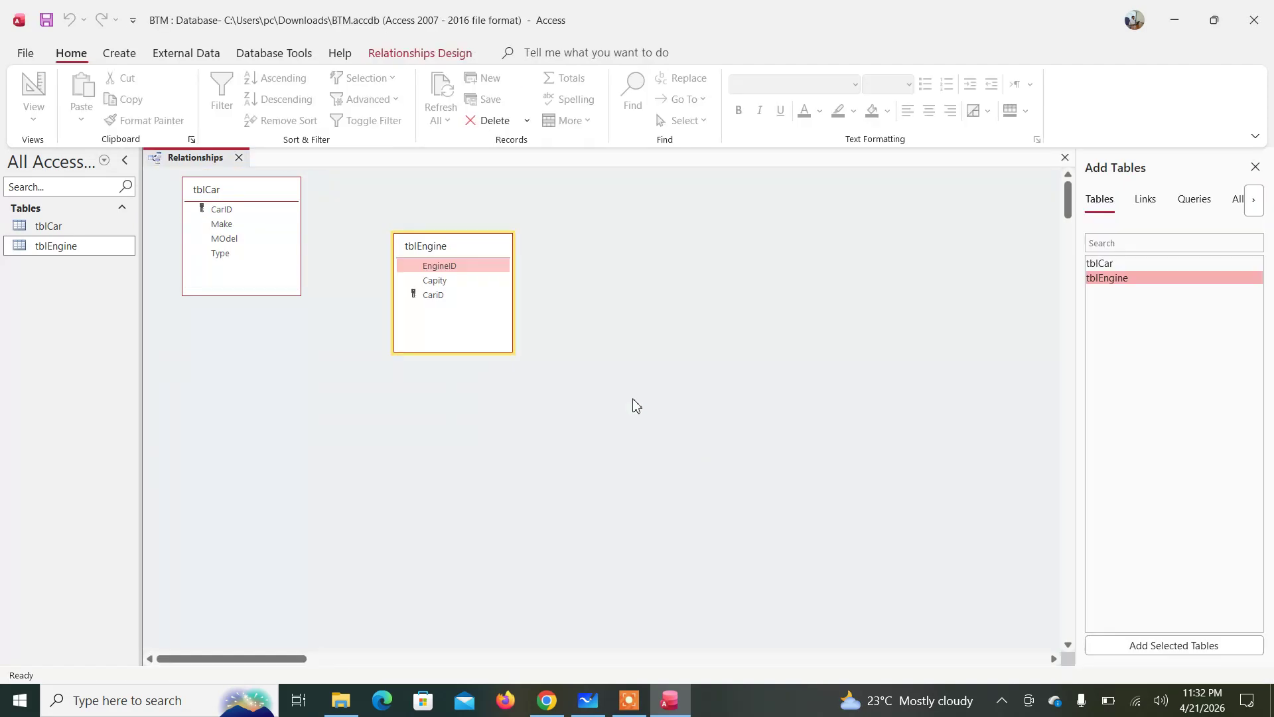
Relate CarID in tblCar to the CariD primary key in tblEngine one-to-one with referential integrity enforced.
click(240, 210)
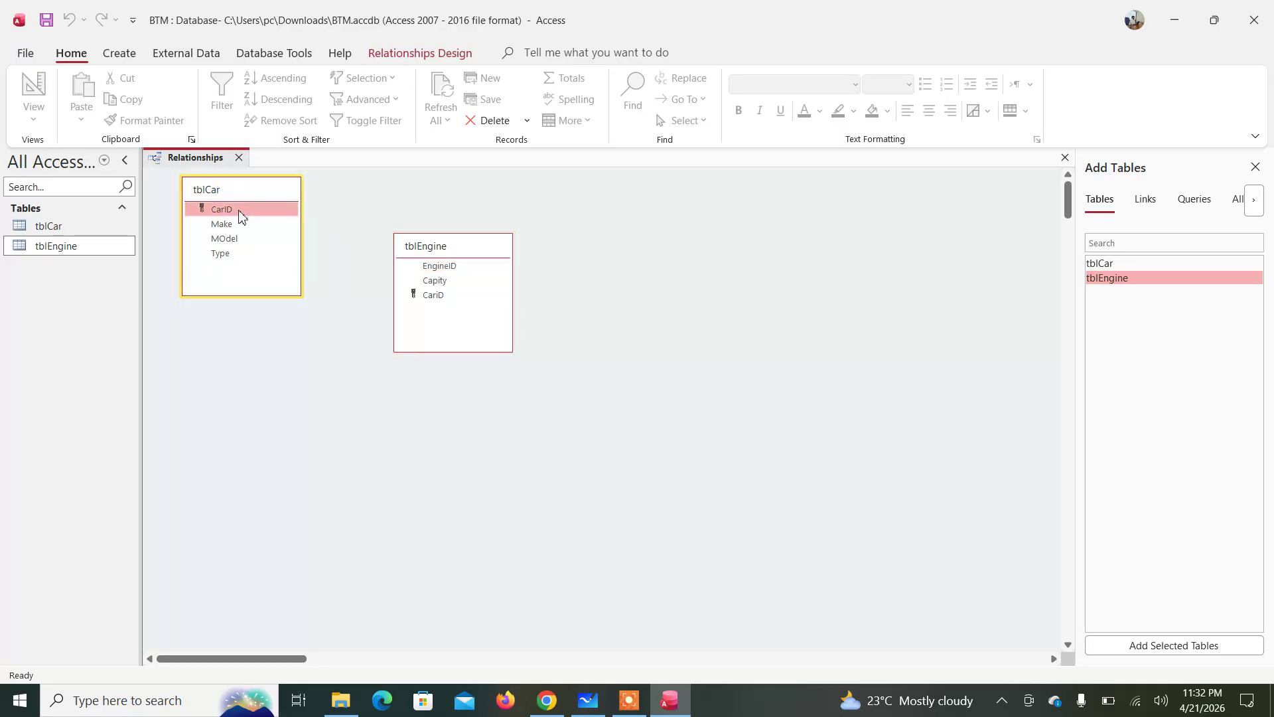
drag(239, 210, 435, 296)
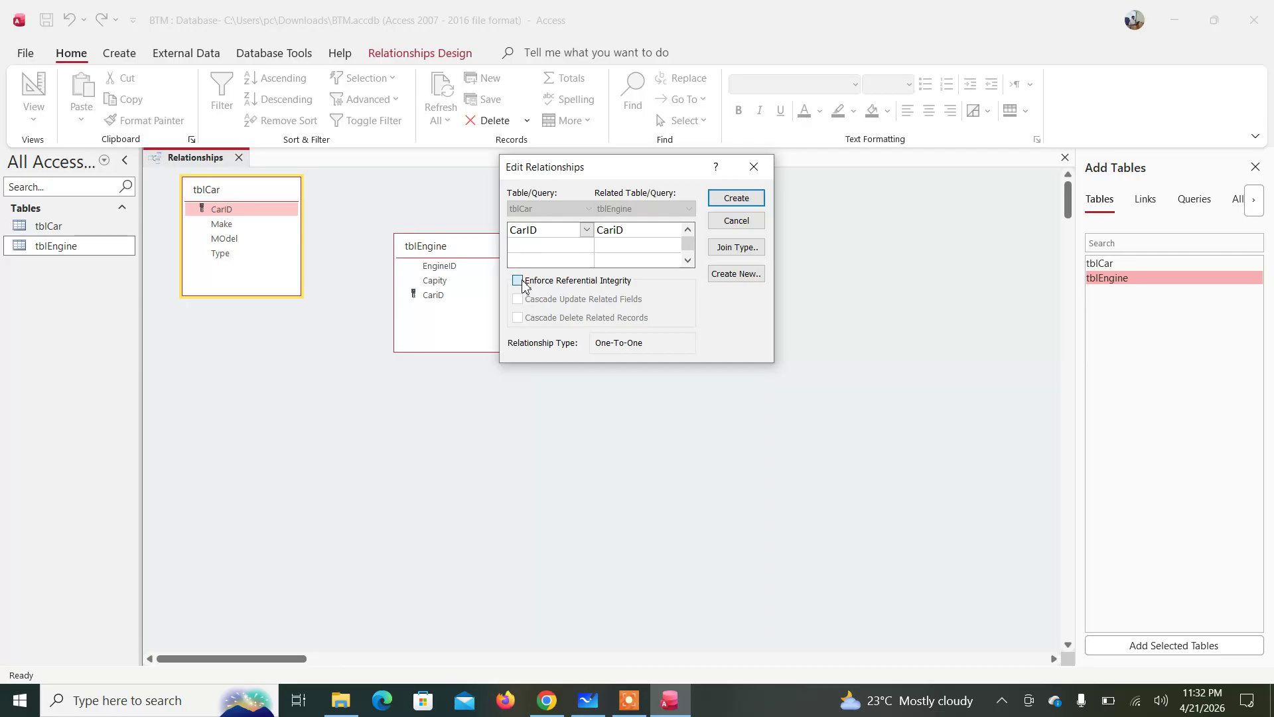
click(740, 203)
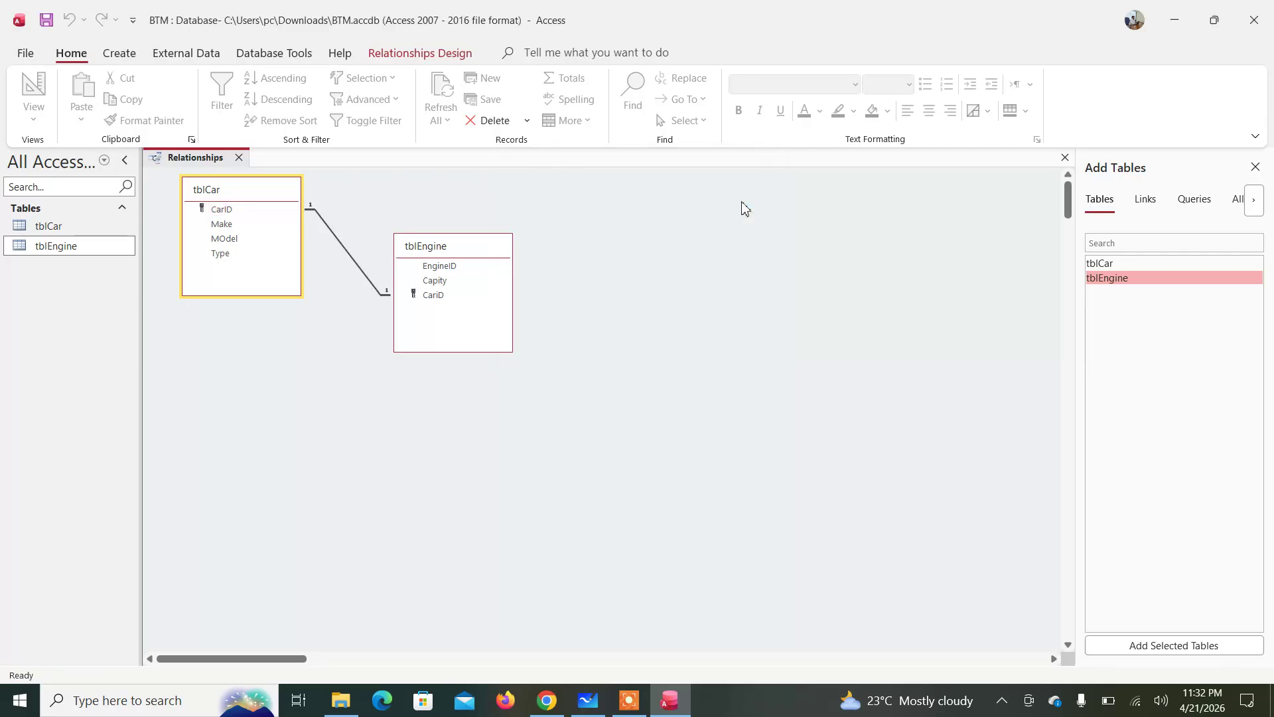